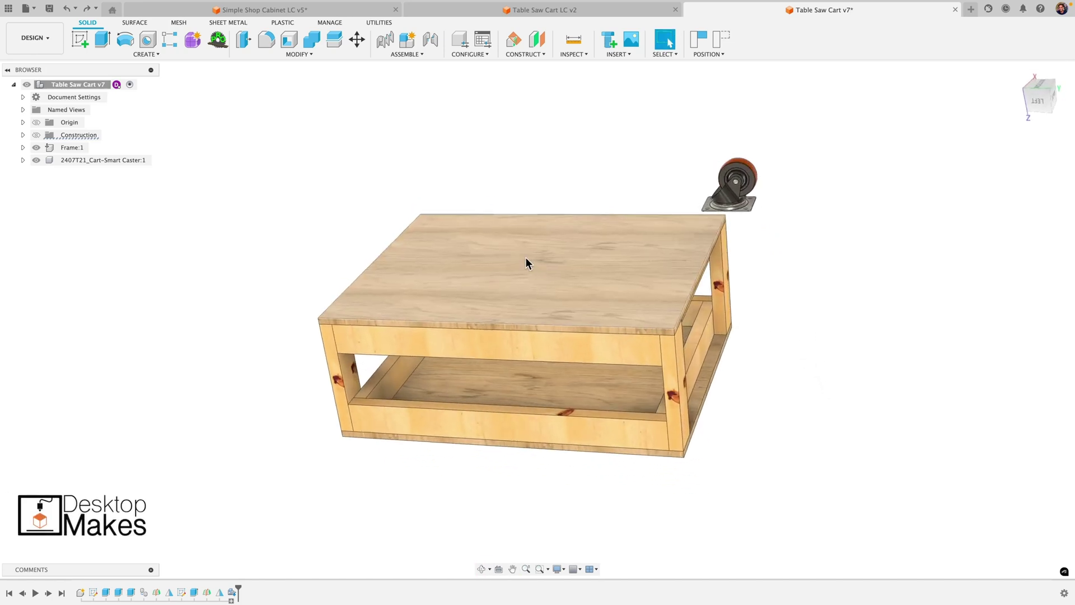
Inspect the caster's mount and preview the Assemble tools list
scroll(527, 263, up, 1)
scroll(525, 263, down, 2)
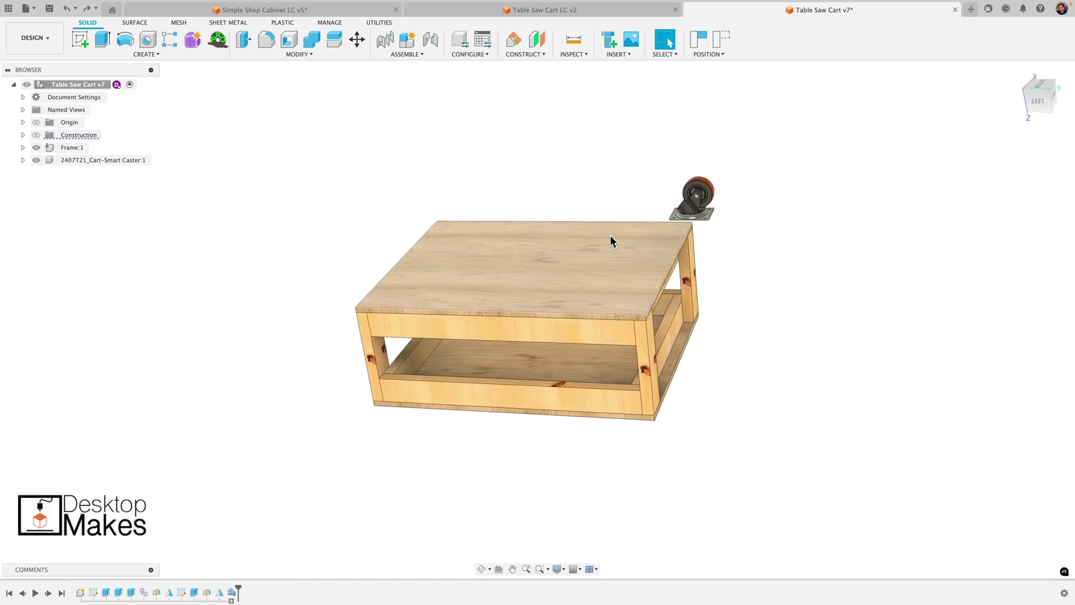
click(691, 214)
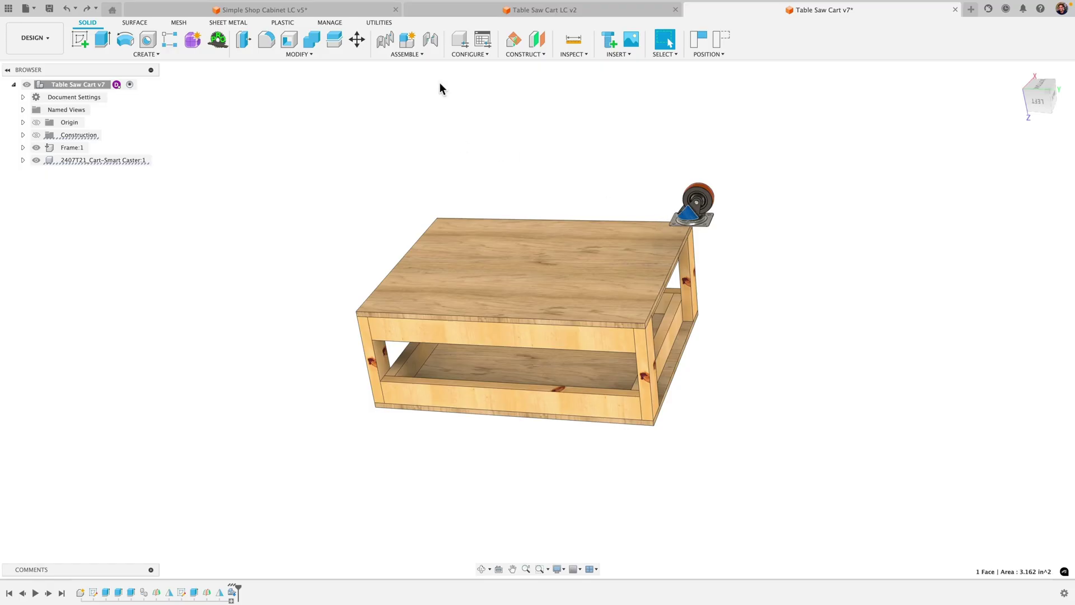
click(415, 55)
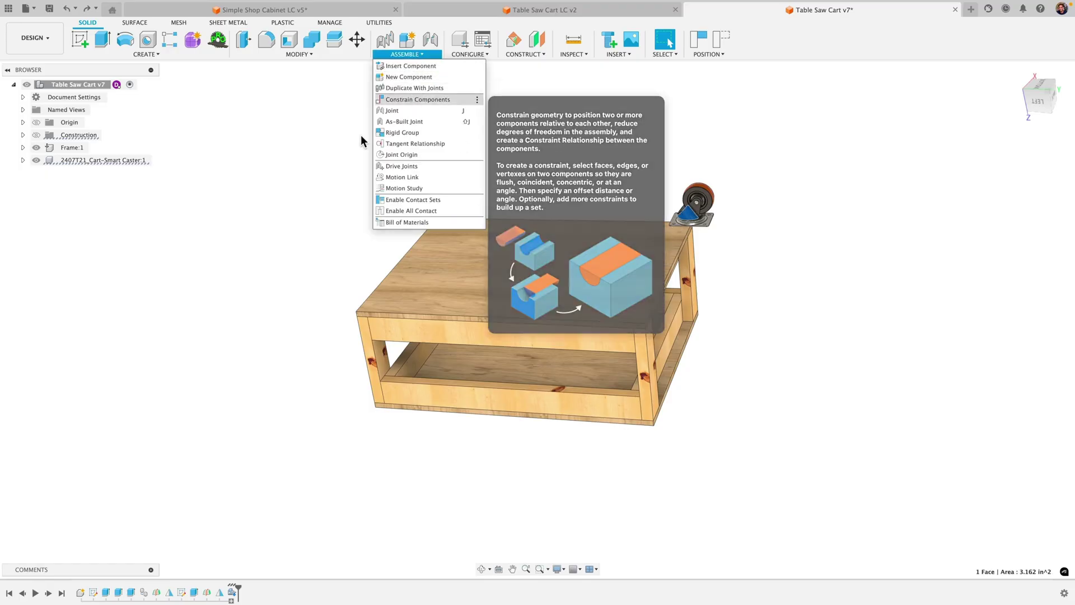
shift+middle_drag(504, 251, 515, 253)
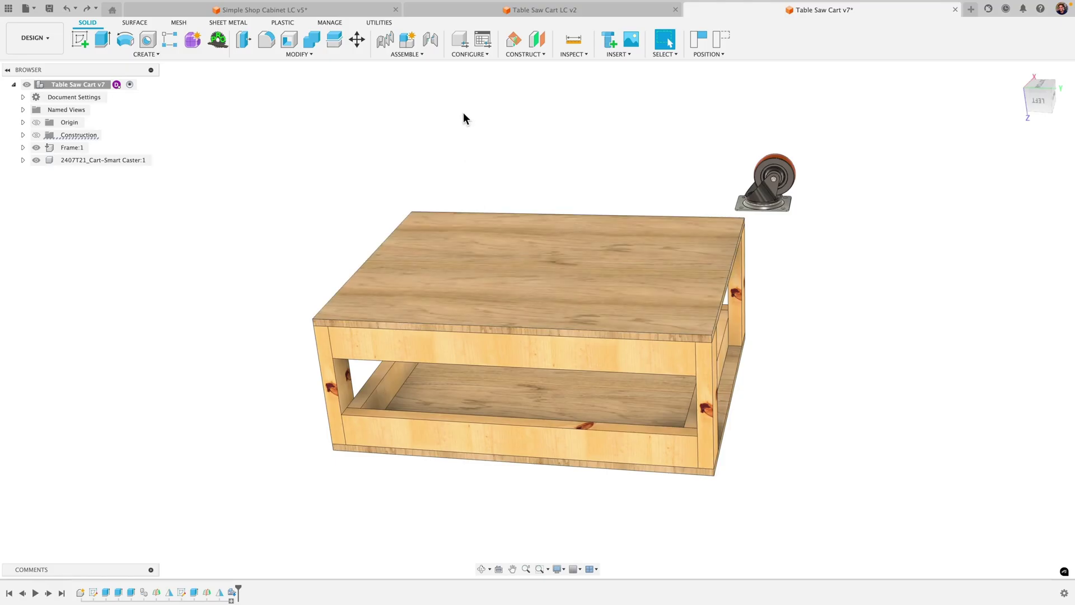
click(403, 56)
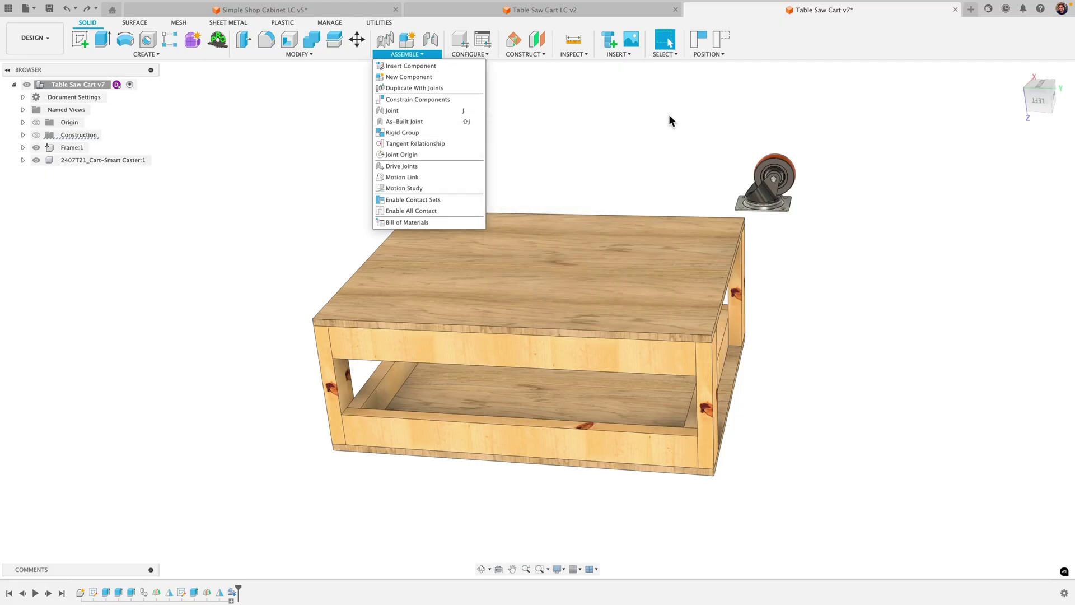
Orbit the cart and caster to a lower frontal angle, test-picking mount and tabletop faces
scroll(668, 229, up, 2)
shift+middle_drag(667, 239, 675, 187)
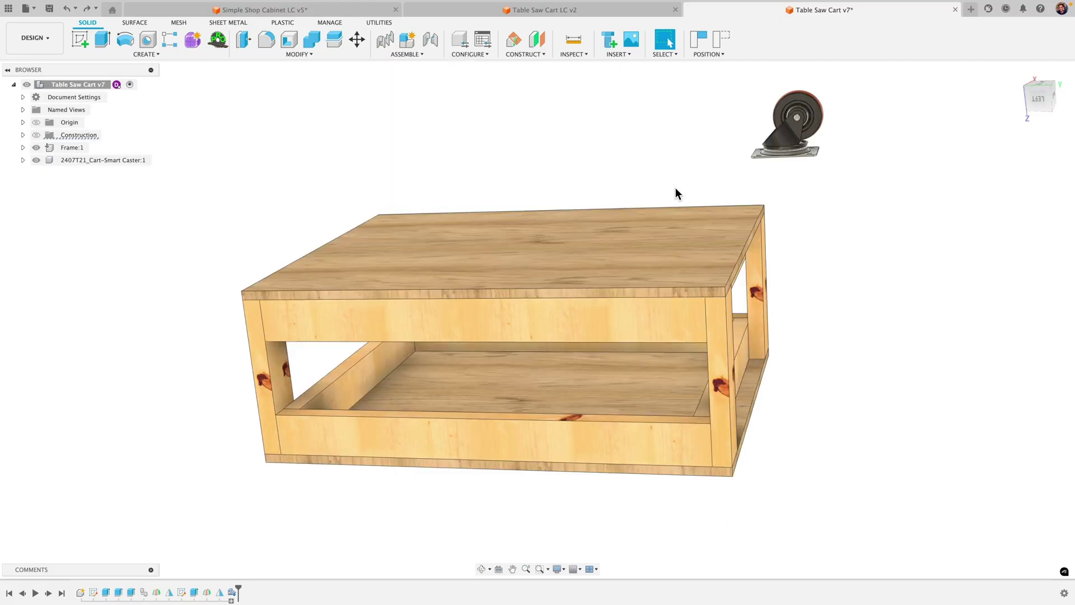
scroll(735, 172, up, 3)
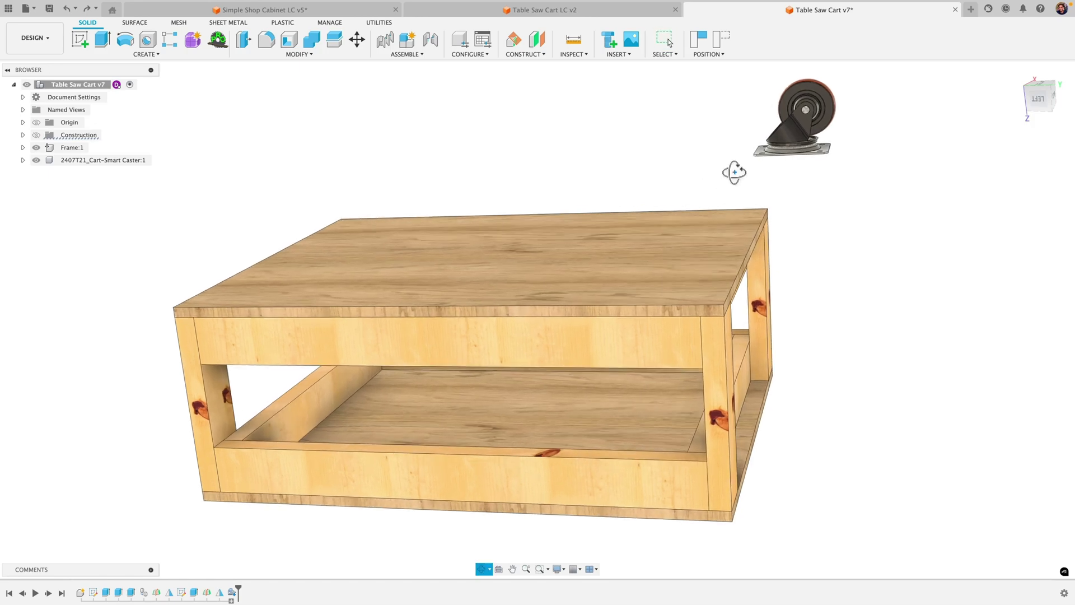
shift+middle_drag(736, 172, 501, 139)
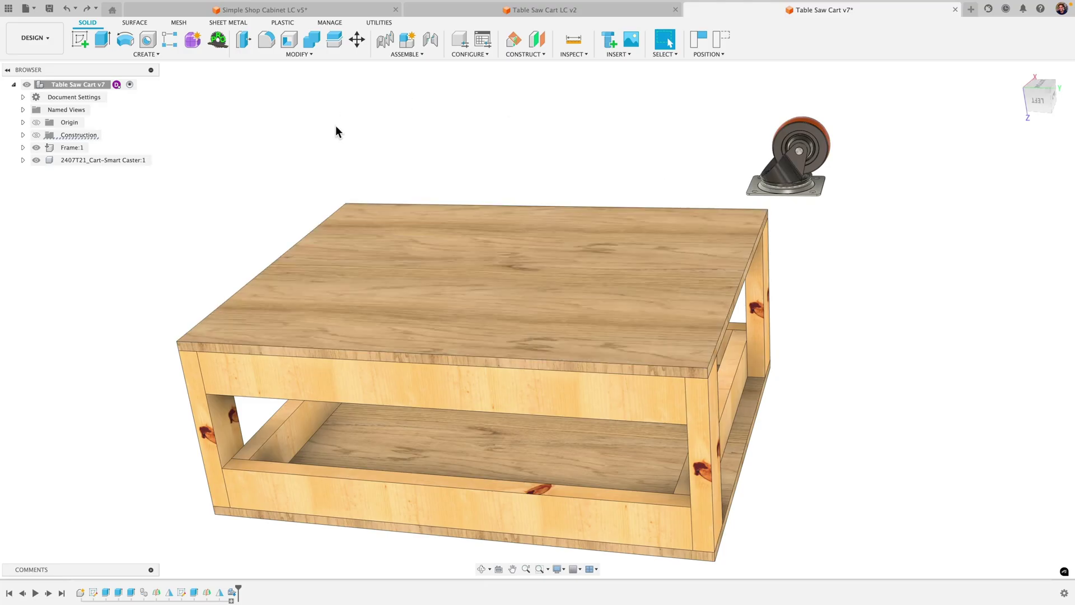
shift+middle_drag(395, 140, 472, 228)
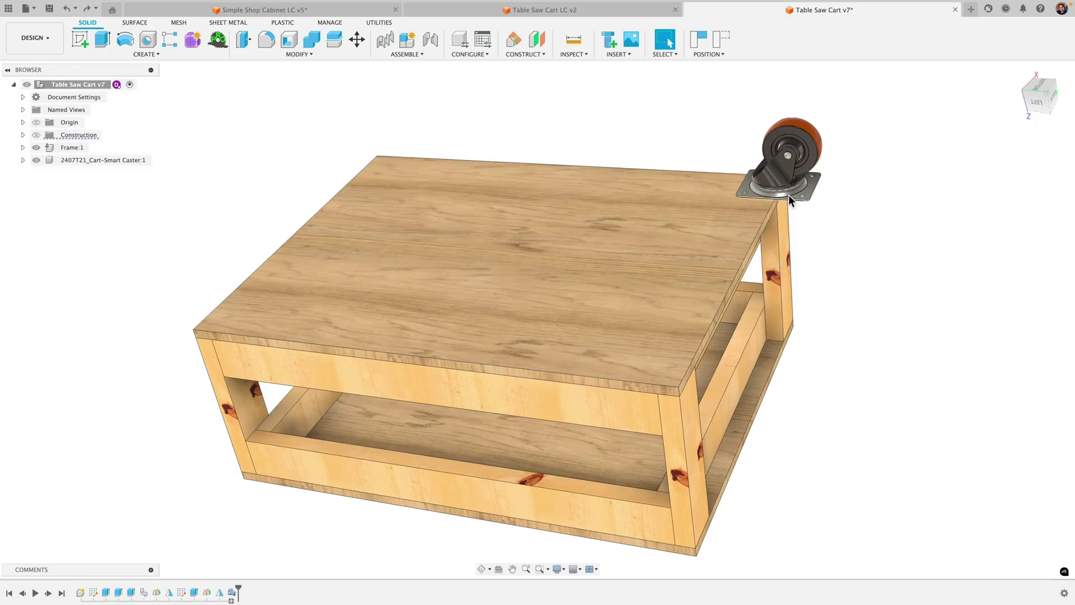
click(773, 179)
click(665, 296)
click(820, 323)
Pan left, nudge the caster down-left, and bring up the Assemble tools list
scroll(779, 191, up, 5)
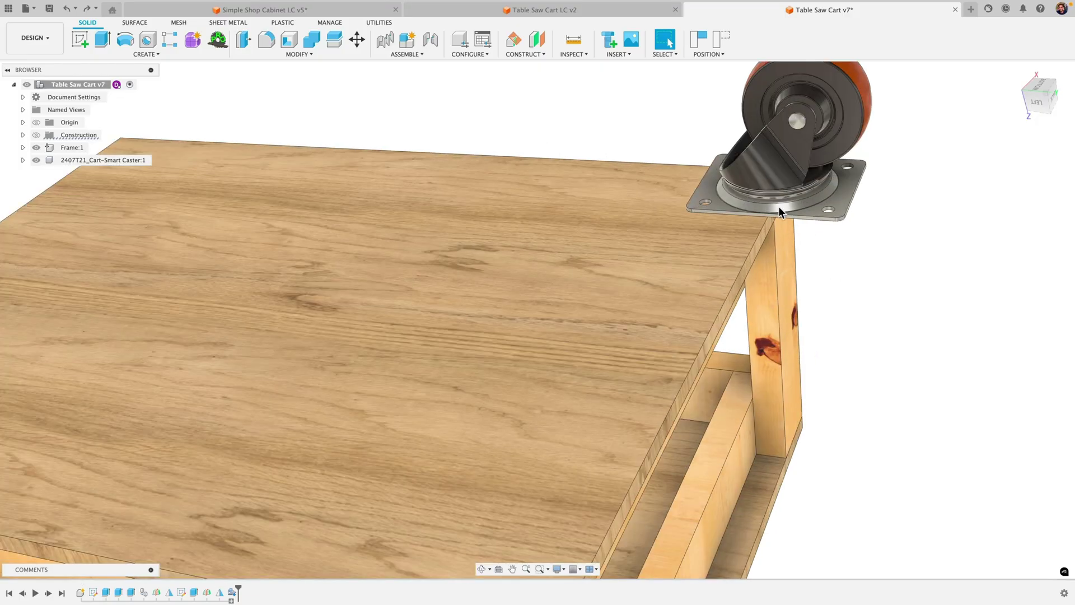
scroll(811, 298, down, 5)
middle_drag(815, 285, 498, 154)
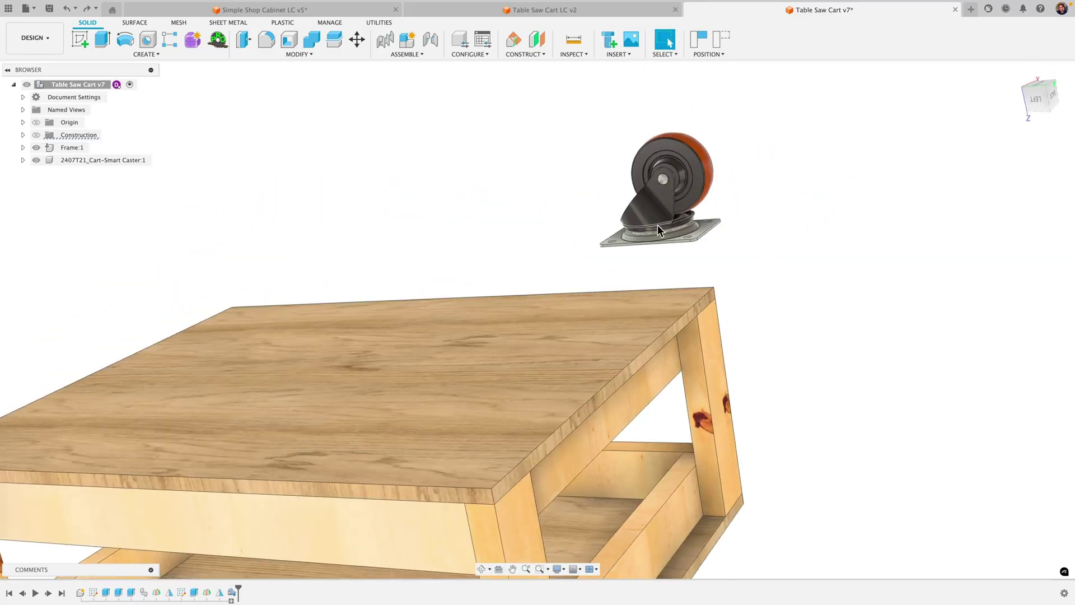
drag(657, 223, 629, 247)
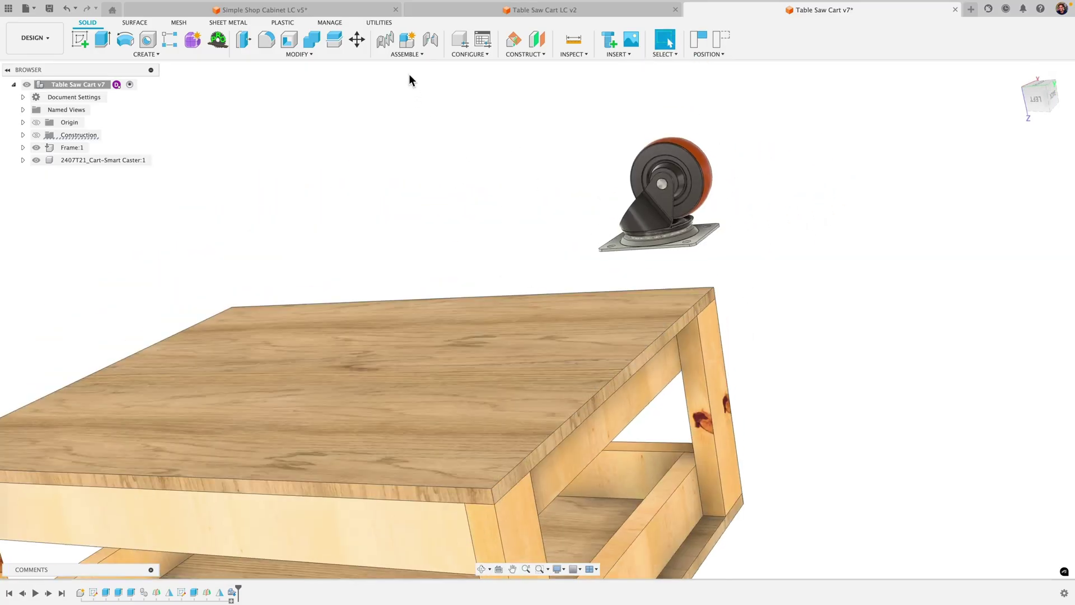
click(407, 56)
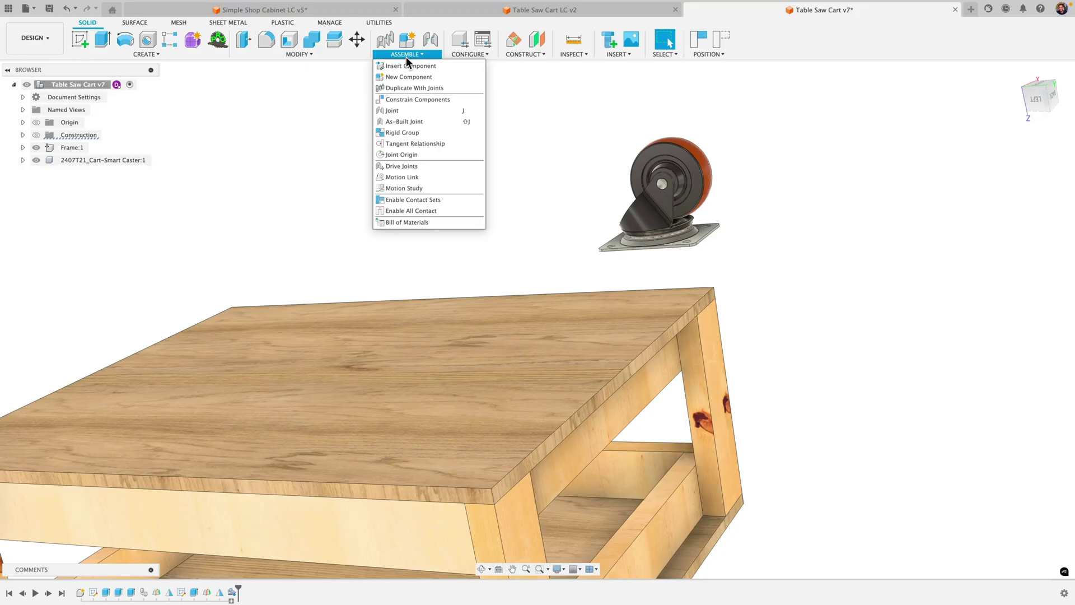
Constrain the caster's mounting plate underside Face-Face to the tabletop face
click(406, 98)
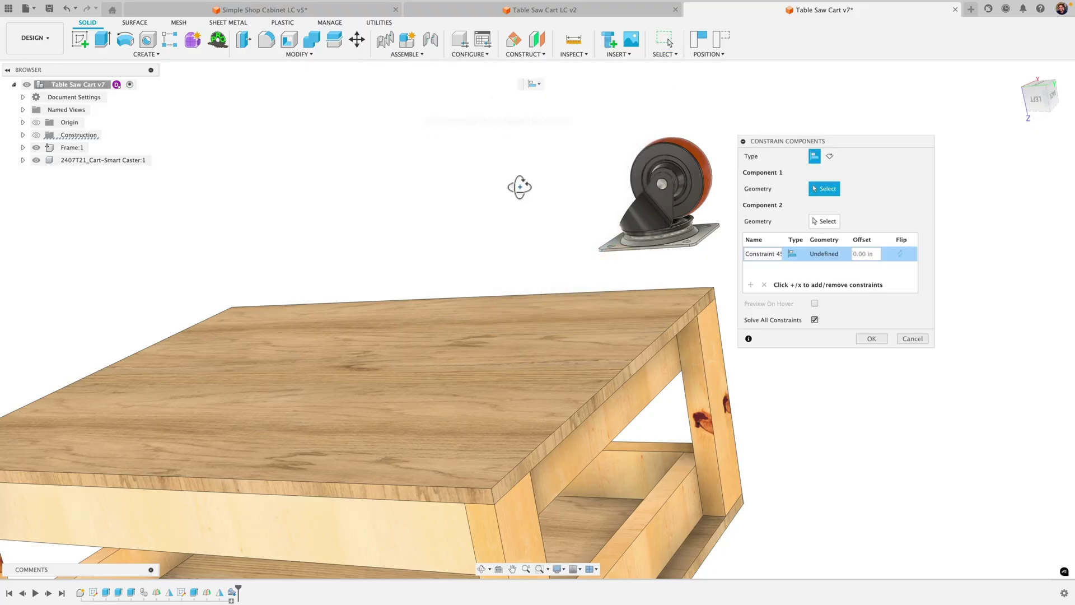
shift+middle_drag(521, 187, 563, 181)
scroll(622, 176, up, 5)
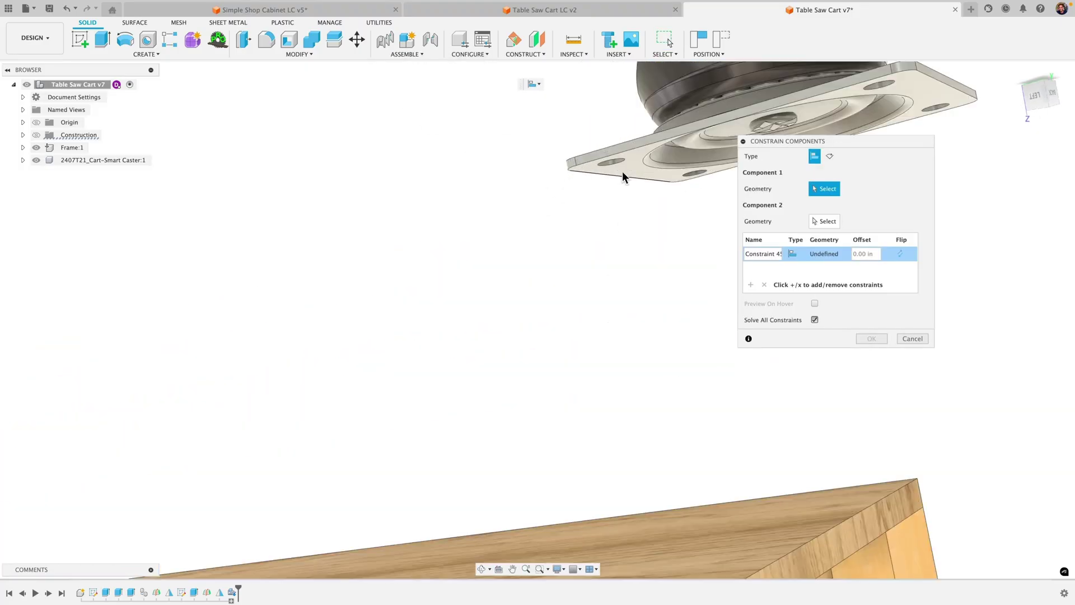
click(623, 176)
scroll(620, 201, down, 5)
shift+middle_drag(620, 201, 522, 467)
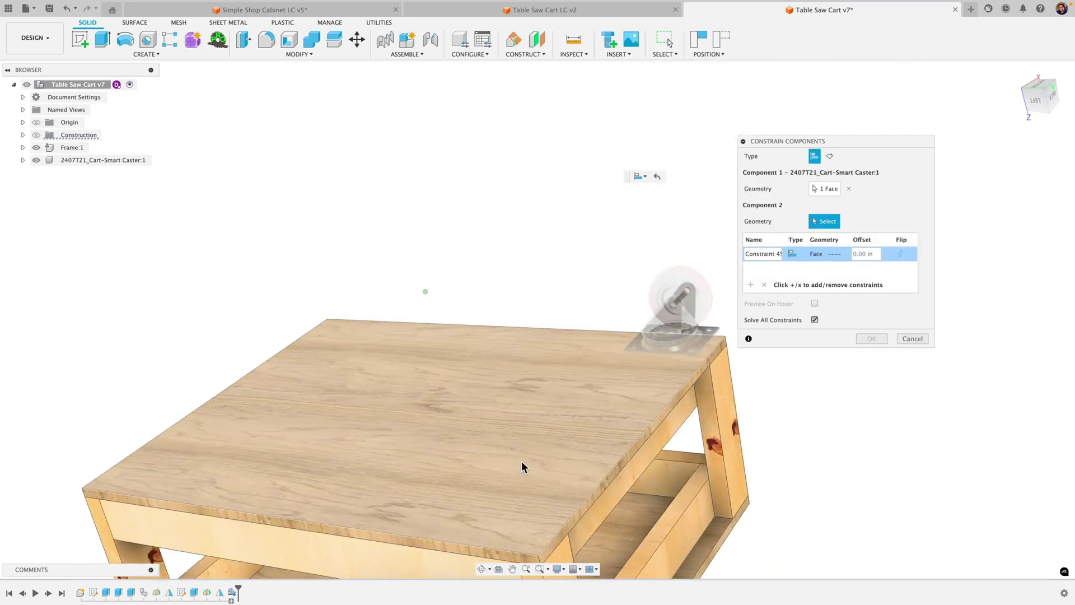
click(521, 465)
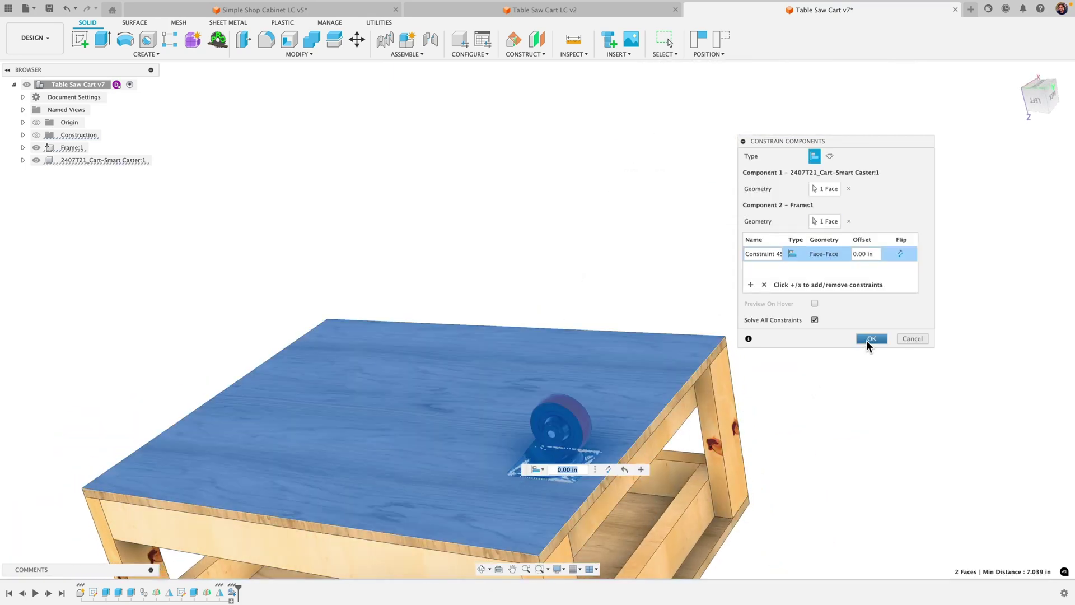
click(752, 286)
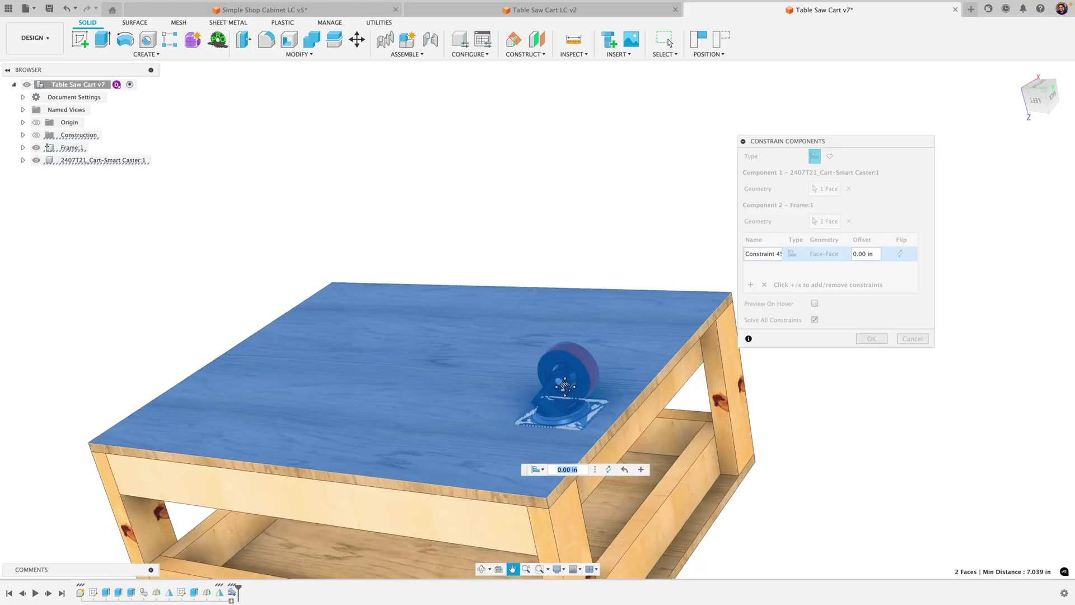
click(871, 340)
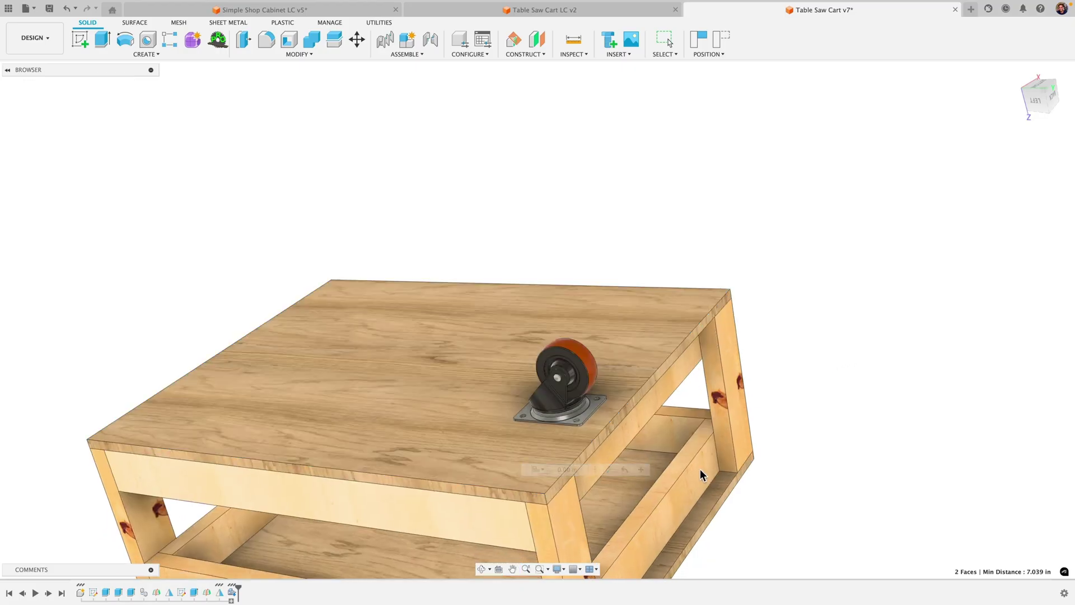
Slide the caster across the tabletop toward its right front edge
drag(575, 332, 515, 303)
shift+middle_drag(515, 303, 522, 389)
drag(521, 390, 497, 460)
click(576, 432)
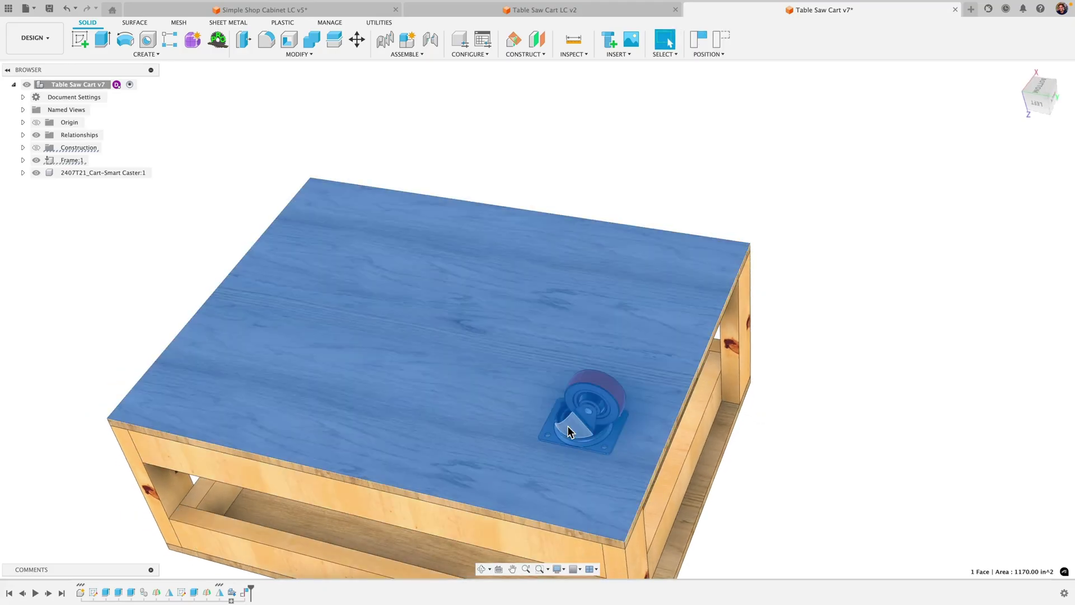
click(818, 438)
drag(597, 414, 579, 394)
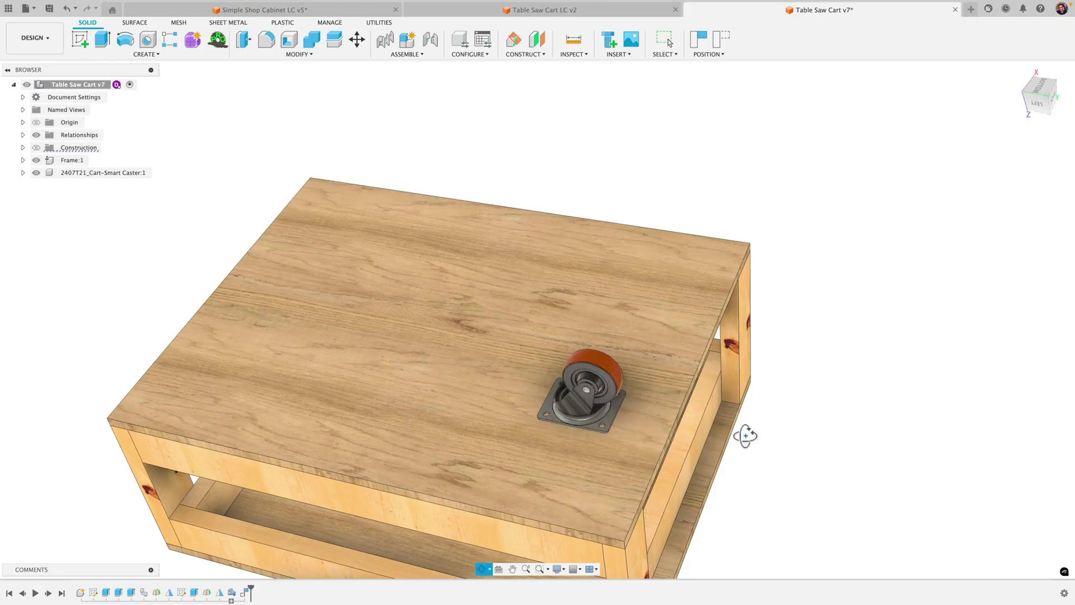
shift+middle_drag(745, 435, 733, 397)
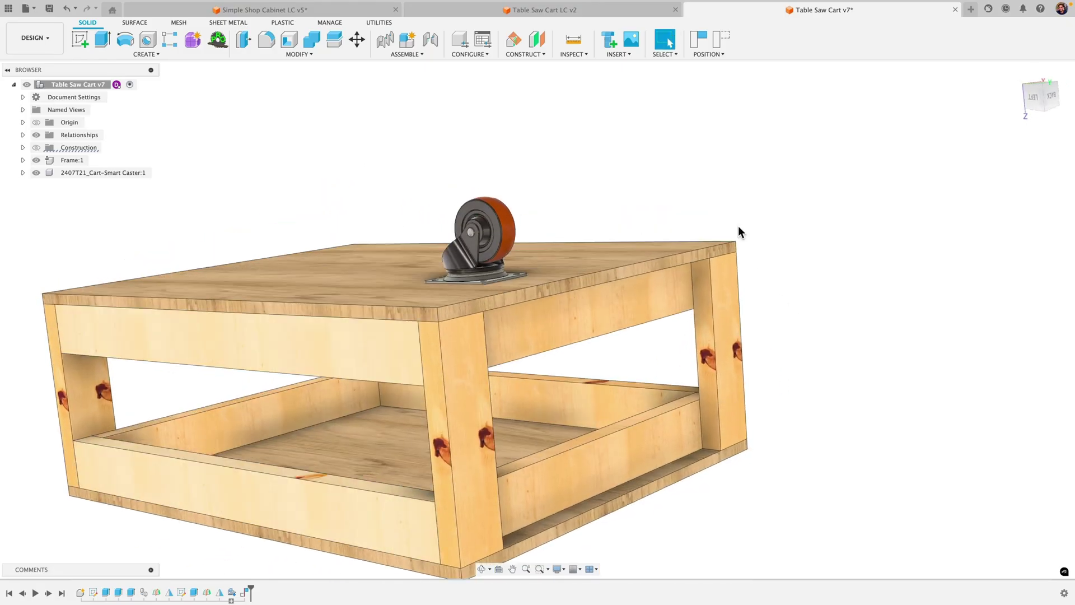
Add a second Face-Face constraint mating the caster plate face to the frame's edge face
double_click(249, 594)
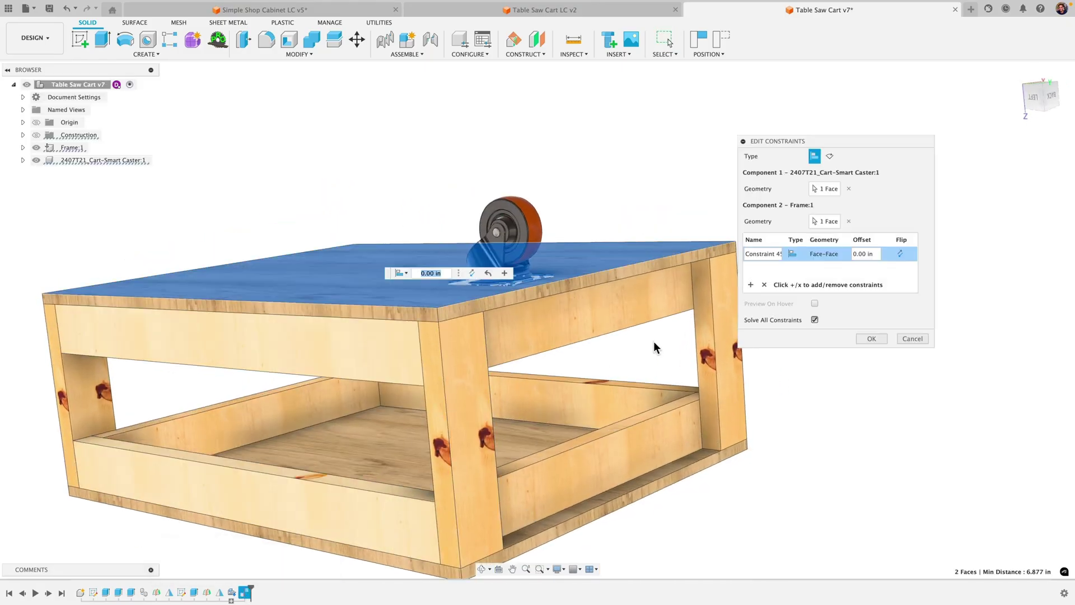
click(752, 286)
scroll(547, 279, up, 5)
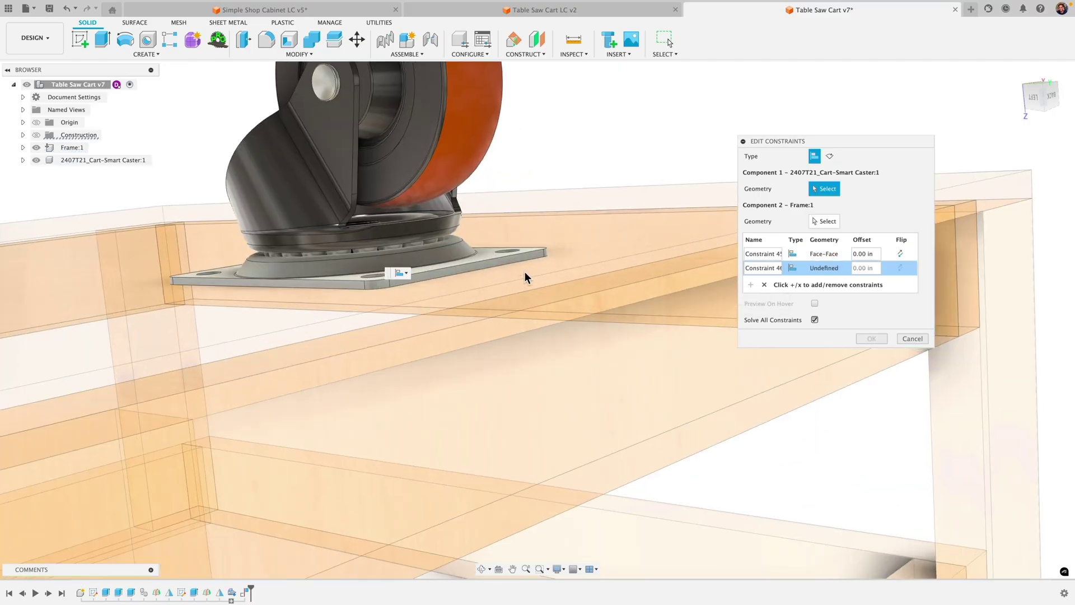
scroll(504, 269, up, 3)
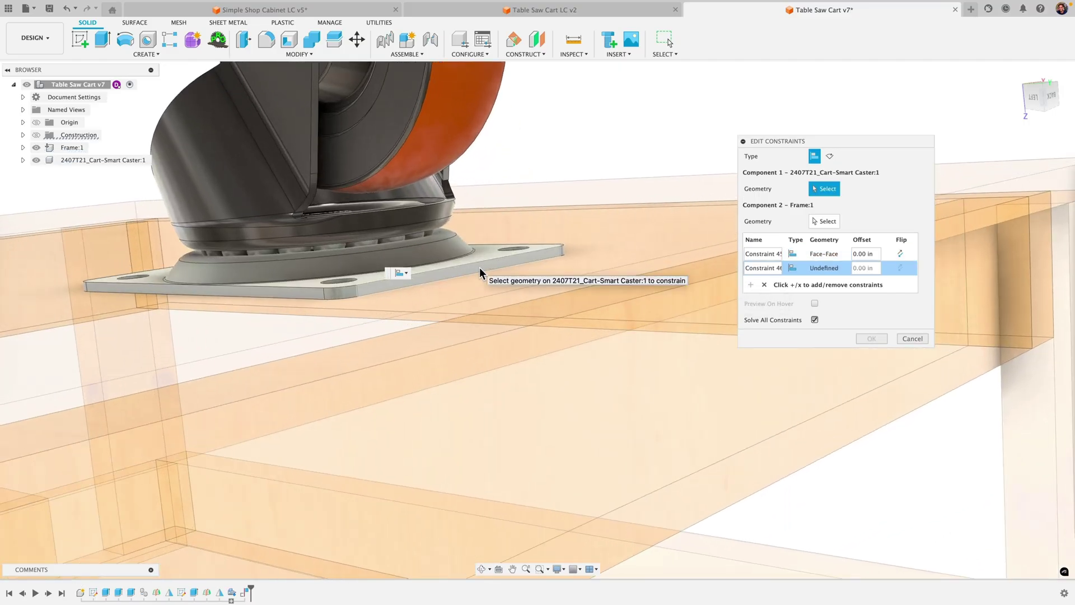
click(480, 268)
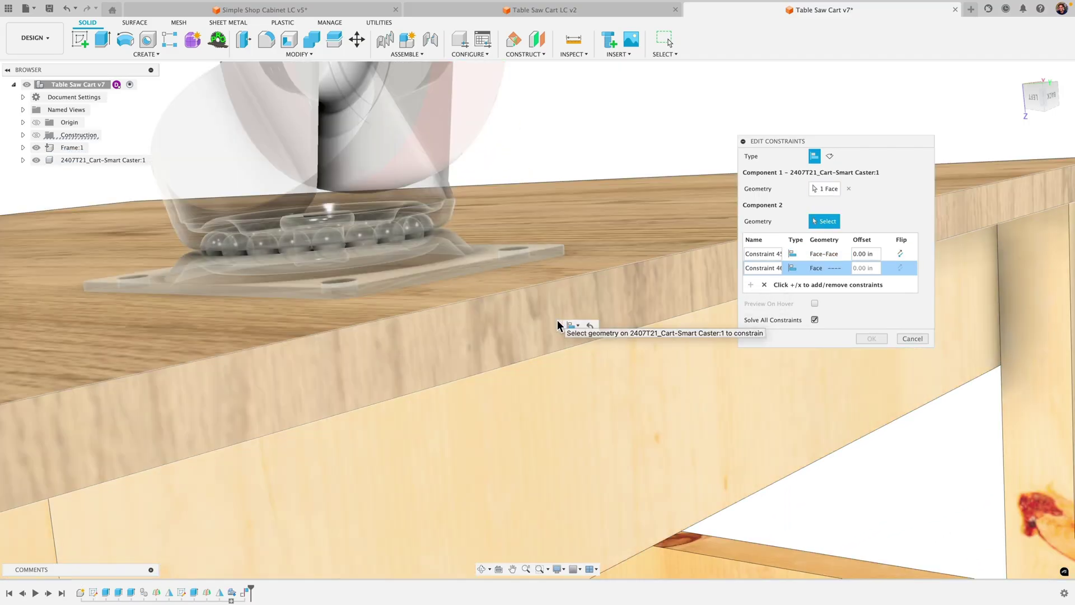
click(557, 320)
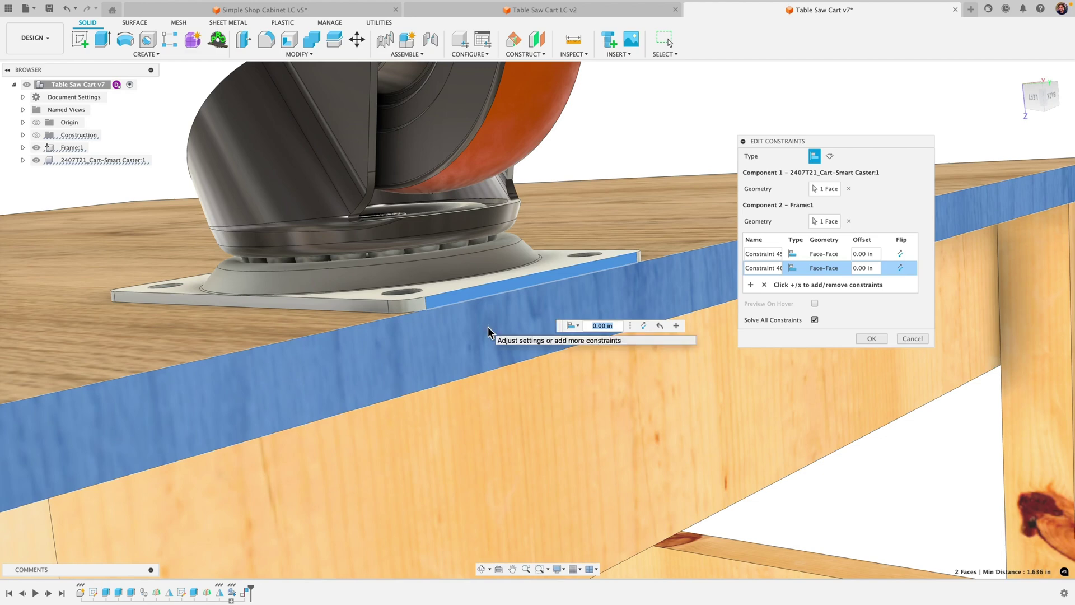
scroll(488, 327, down, 2)
click(858, 337)
scroll(670, 313, down, 5)
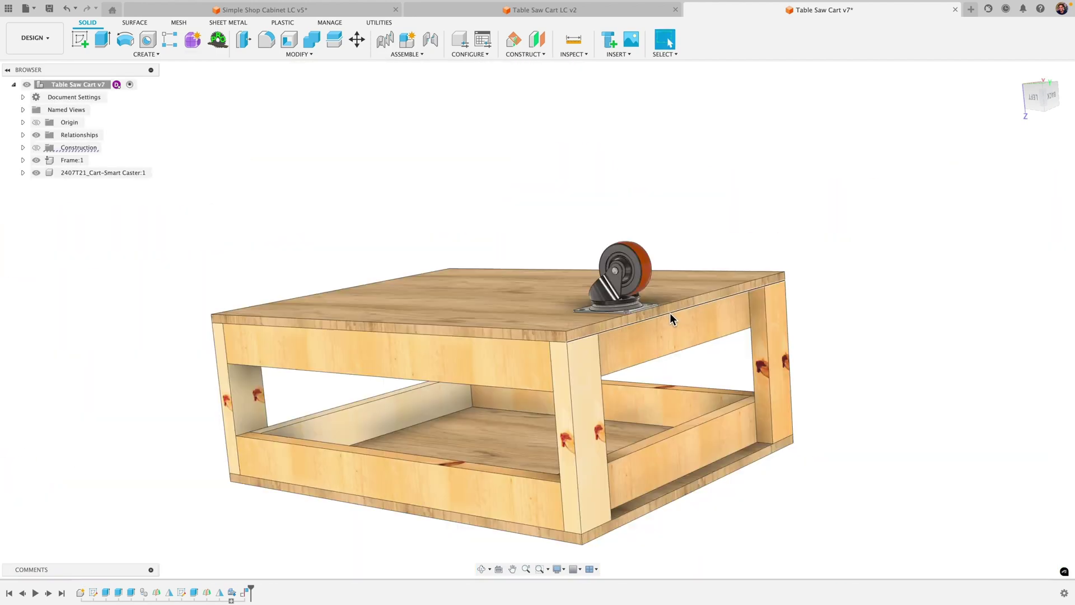
Slide the caster along the cart top's edge toward a corner
shift+middle_drag(669, 313, 619, 389)
drag(609, 401, 612, 433)
shift+middle_drag(612, 433, 717, 373)
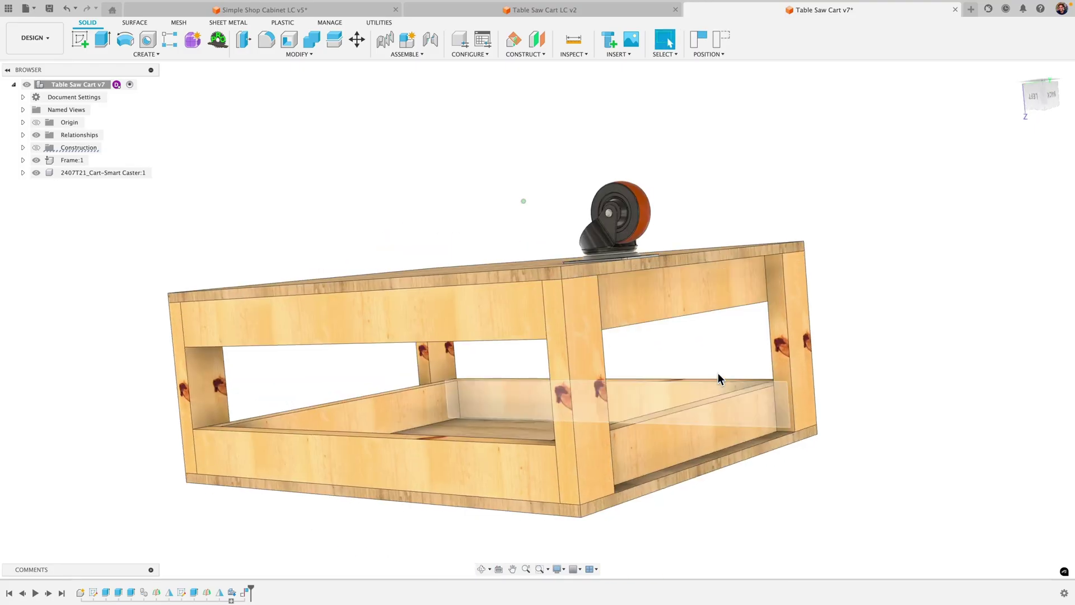
Reopen the caster's constraints and add a third constraint, viewing down onto the frame top
right_click(866, 299)
click(551, 506)
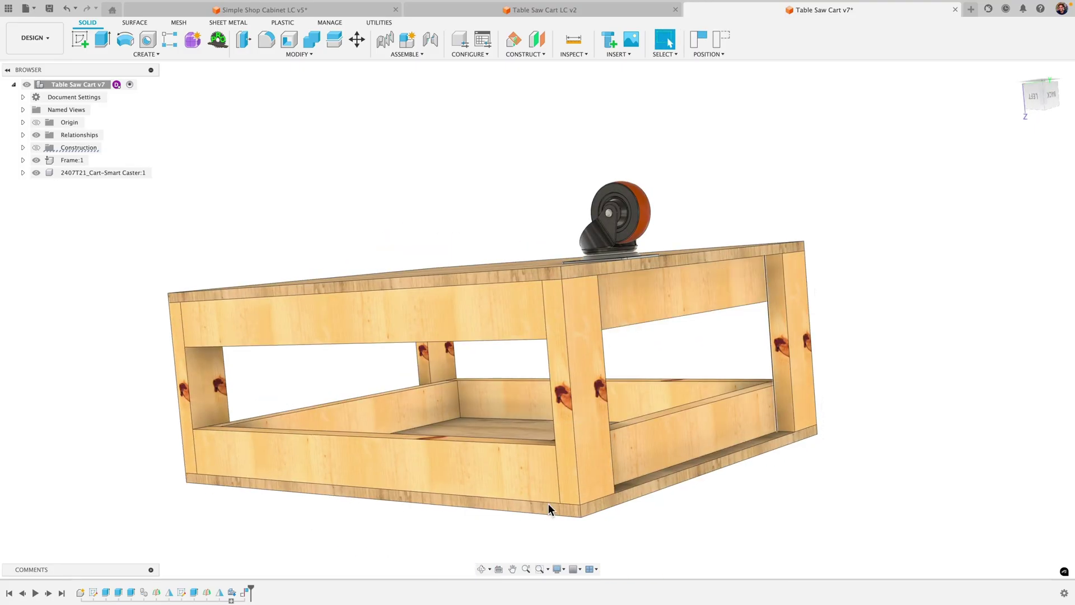
double_click(247, 593)
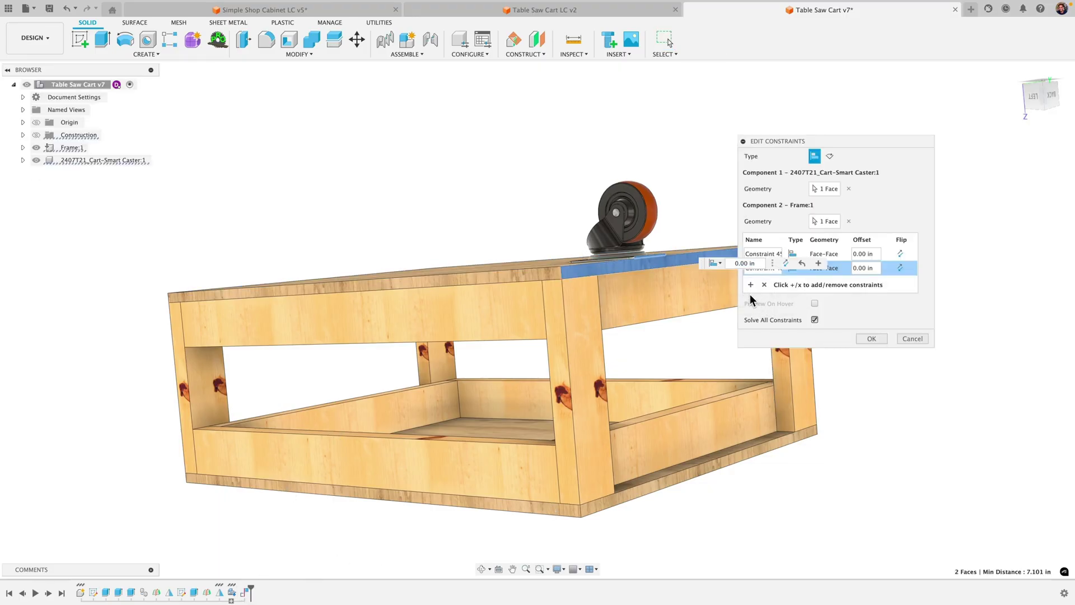
click(752, 287)
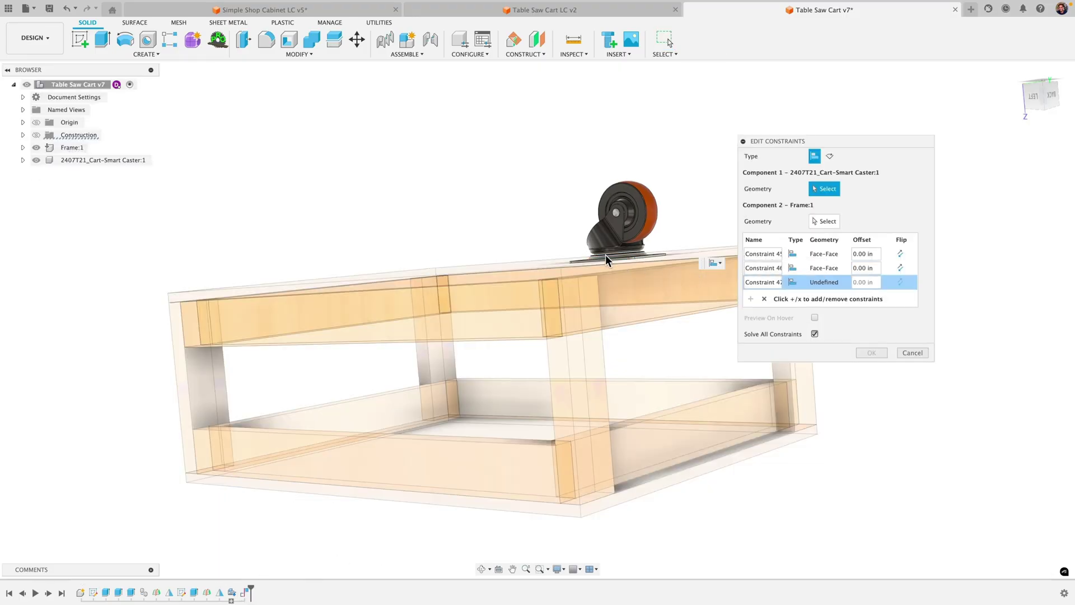
scroll(606, 255, up, 3)
shift+middle_drag(606, 254, 591, 347)
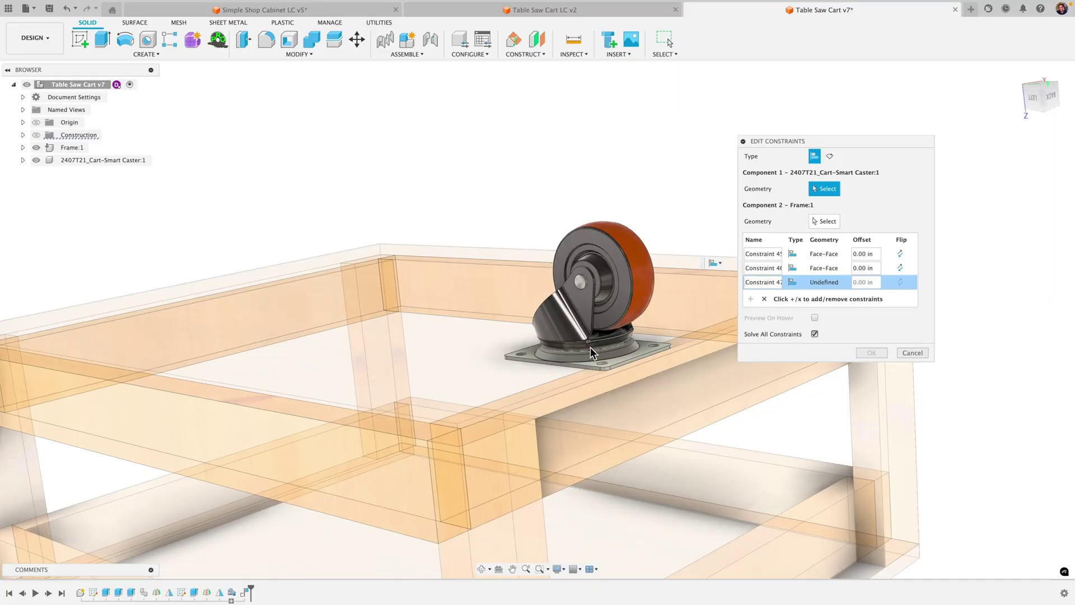
scroll(588, 370, up, 5)
scroll(580, 429, down, 6)
scroll(569, 455, up, 2)
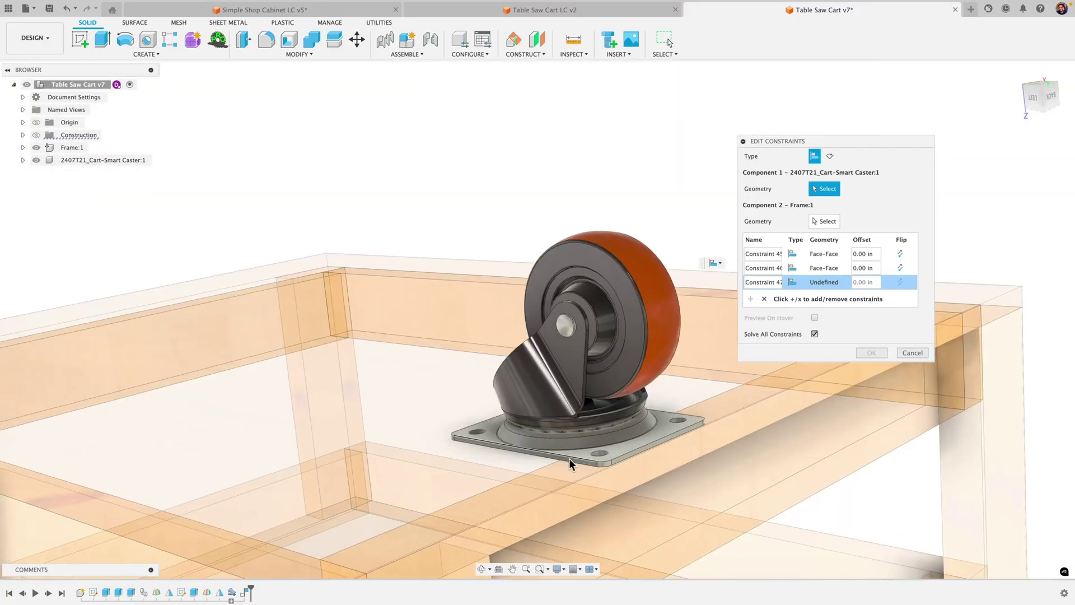
scroll(569, 458, up, 3)
Mate the caster plate's side face to the tabletop edge face and confirm all three constraints
click(569, 457)
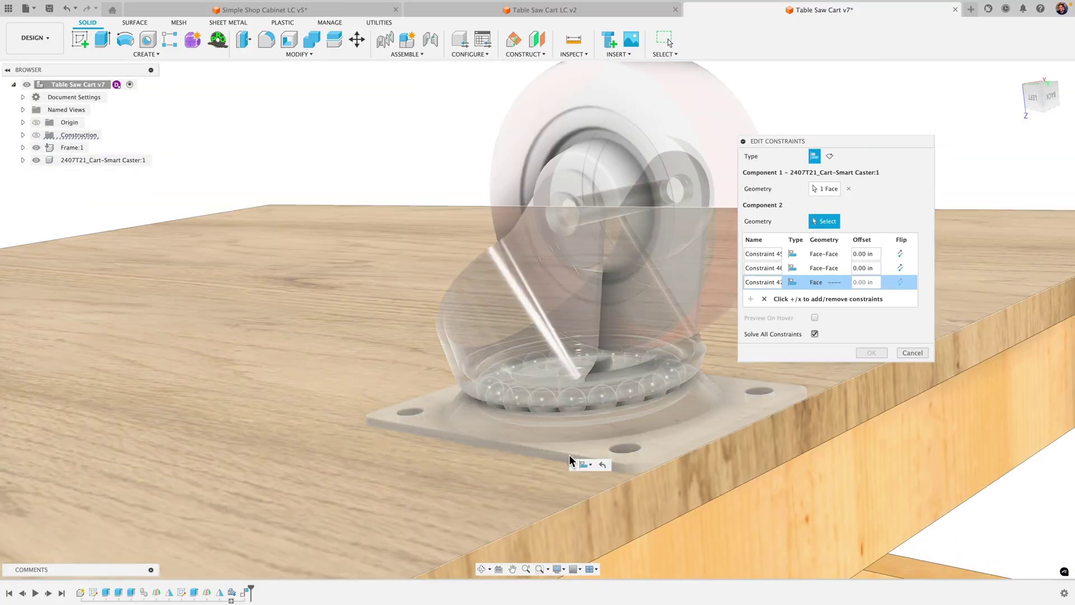
scroll(569, 454, down, 5)
click(400, 511)
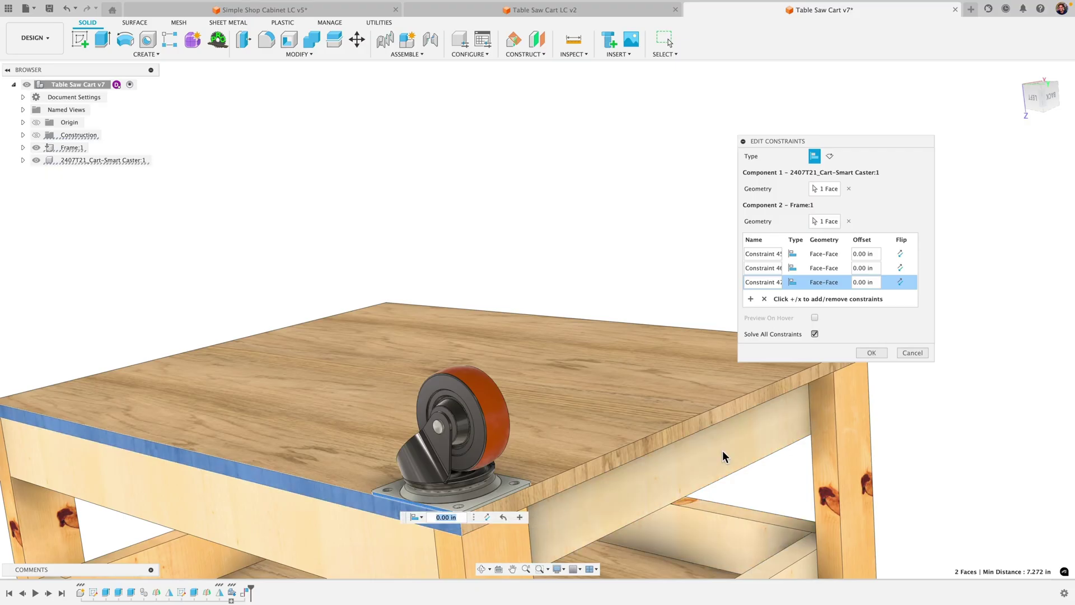
click(871, 353)
scroll(659, 336, down, 5)
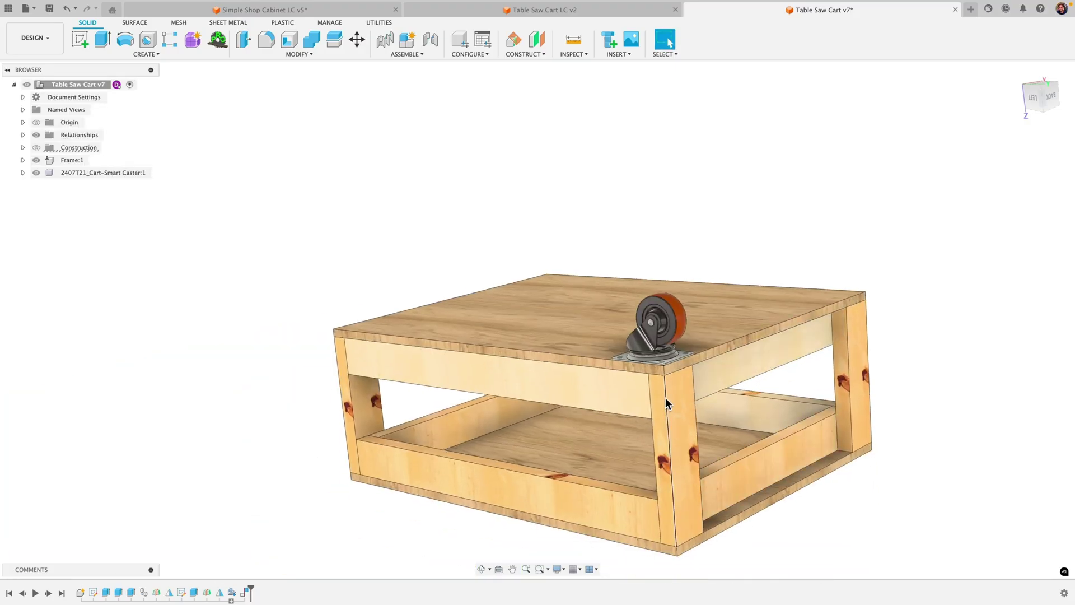
mouse_move(655, 330)
shift+middle_down()
mouse_move(635, 300)
mouse_move(650, 319)
shift+middle_up()
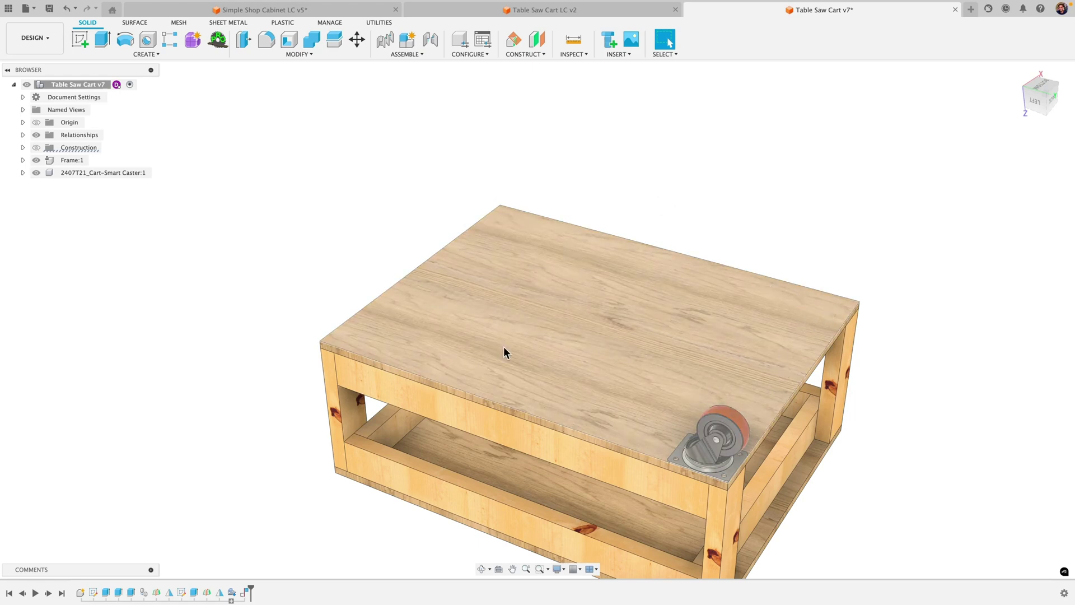
Turn on Construction and Origin visibility in the Browser to show the planes around the cart
shift+middle_drag(504, 352, 595, 315)
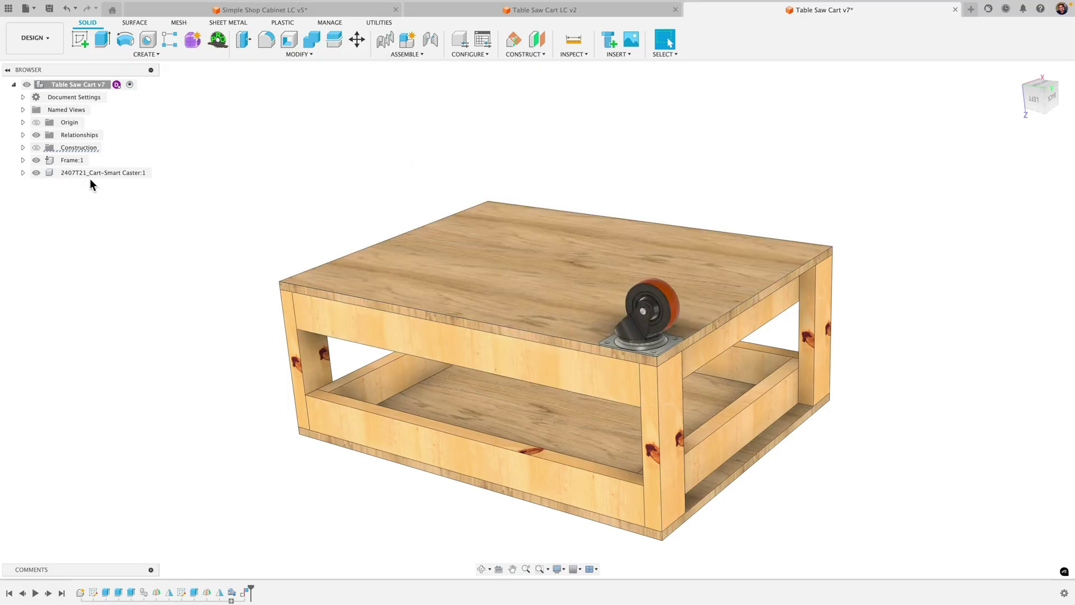
click(37, 147)
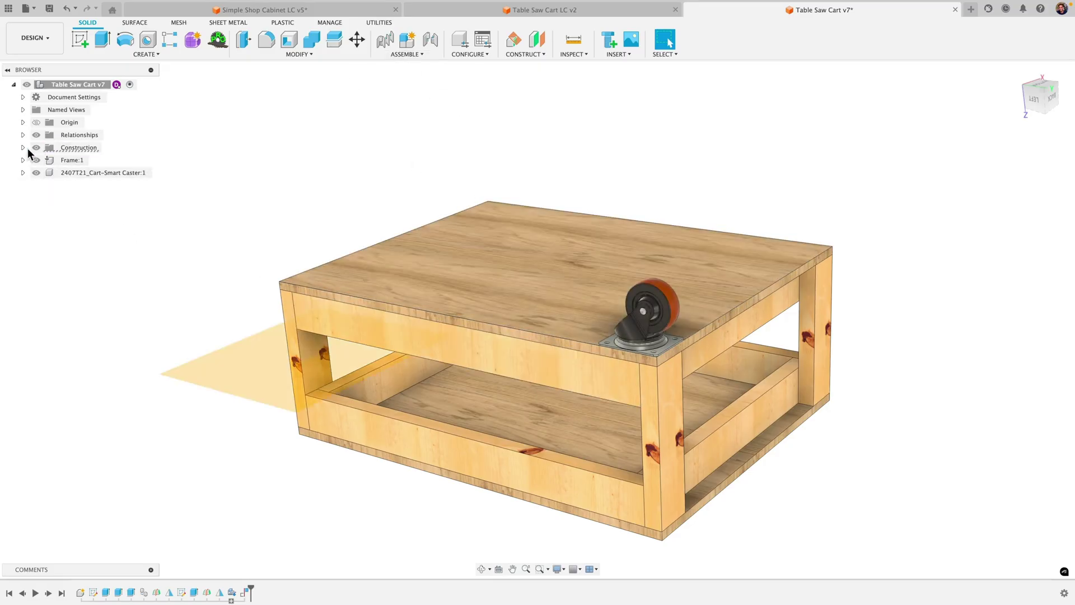
click(36, 122)
shift+middle_drag(377, 308, 591, 336)
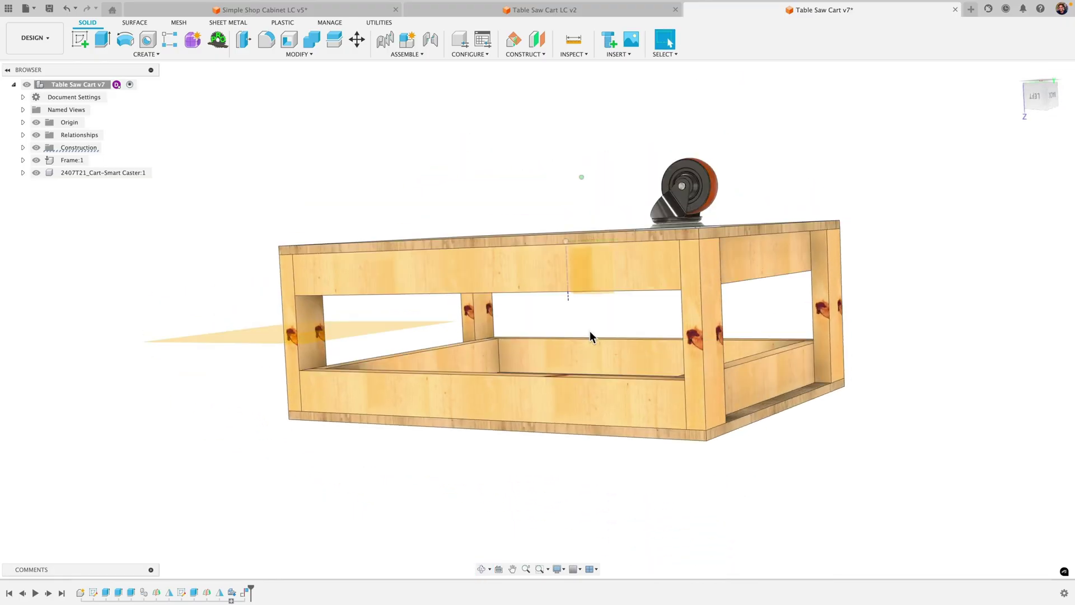
Mirror the caster component across the cart's mid construction plane to the opposite corner
click(151, 55)
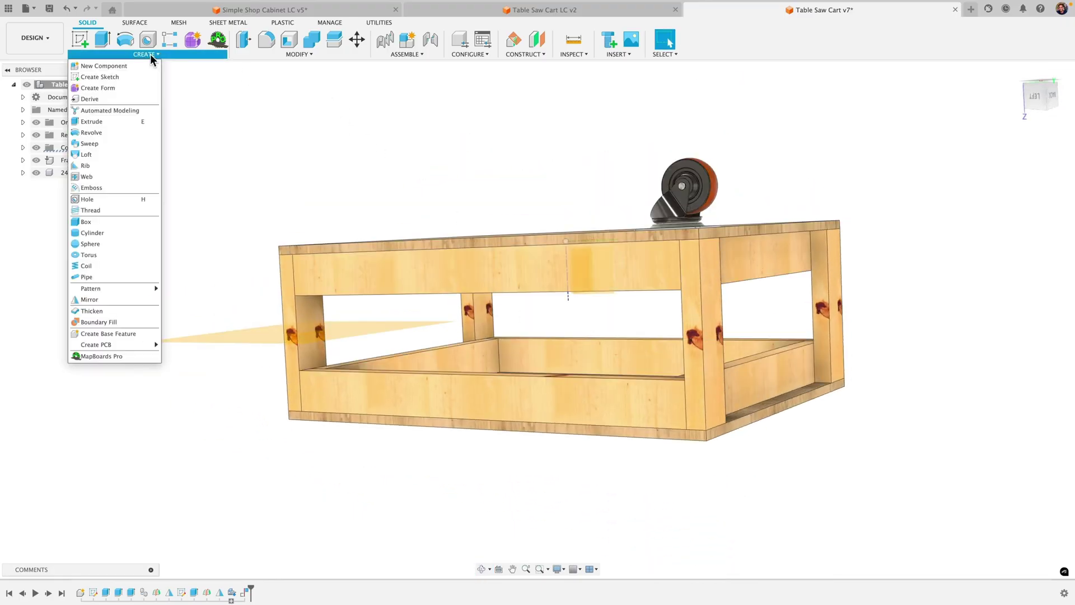
click(93, 302)
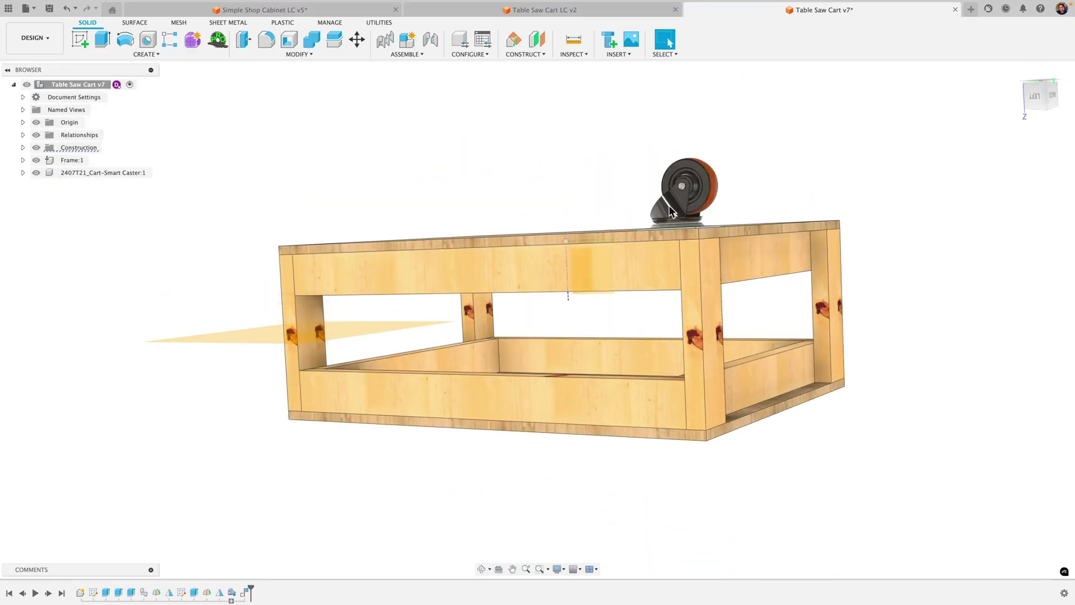
drag(1015, 133, 879, 129)
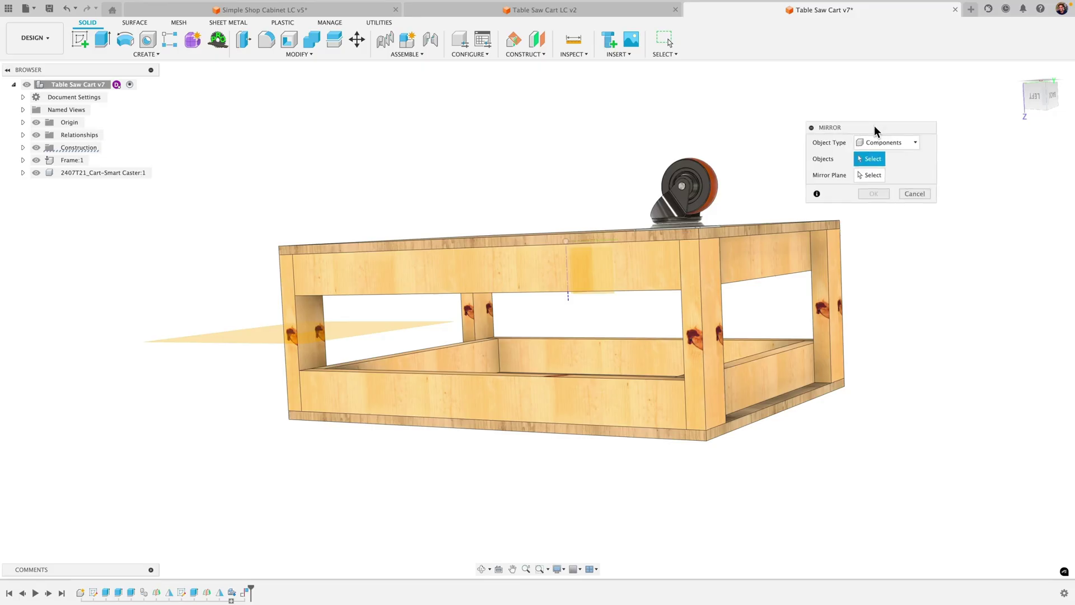
click(688, 188)
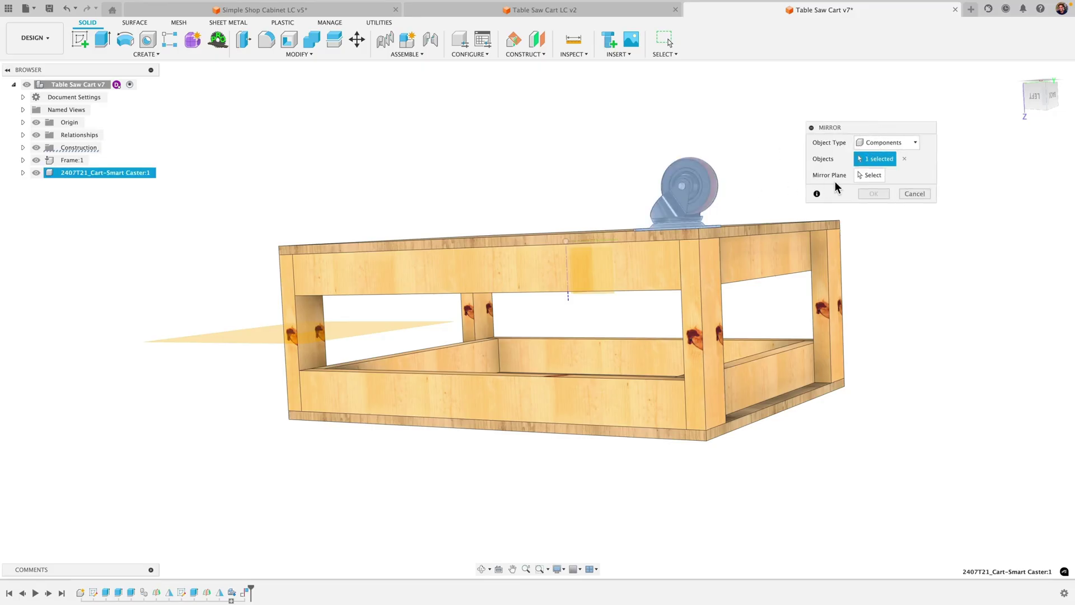
click(870, 178)
shift+middle_drag(571, 319, 486, 330)
click(529, 283)
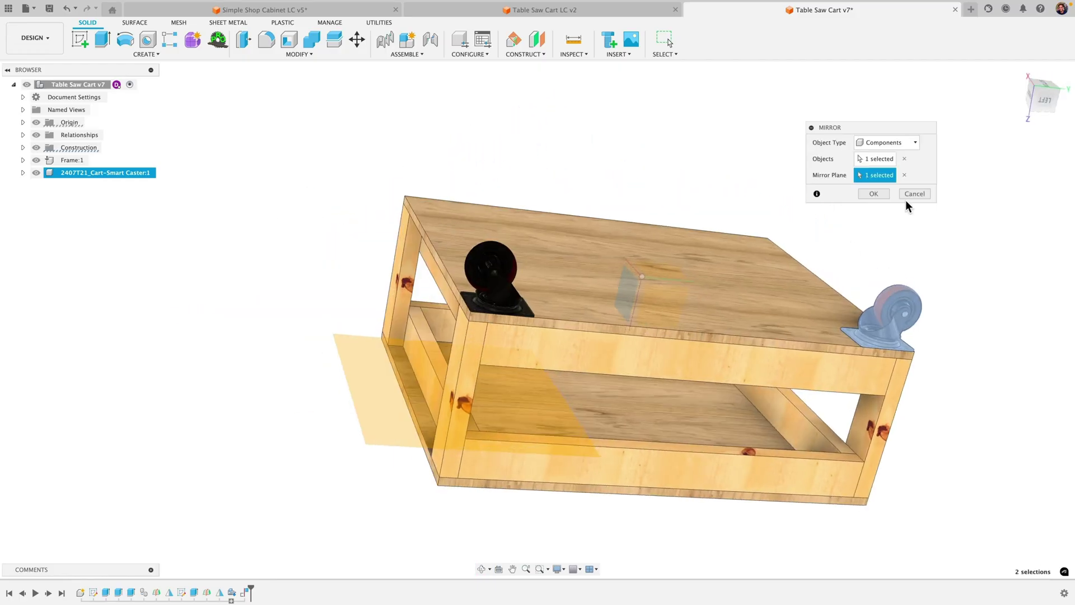
click(874, 194)
shift+middle_drag(641, 294, 642, 344)
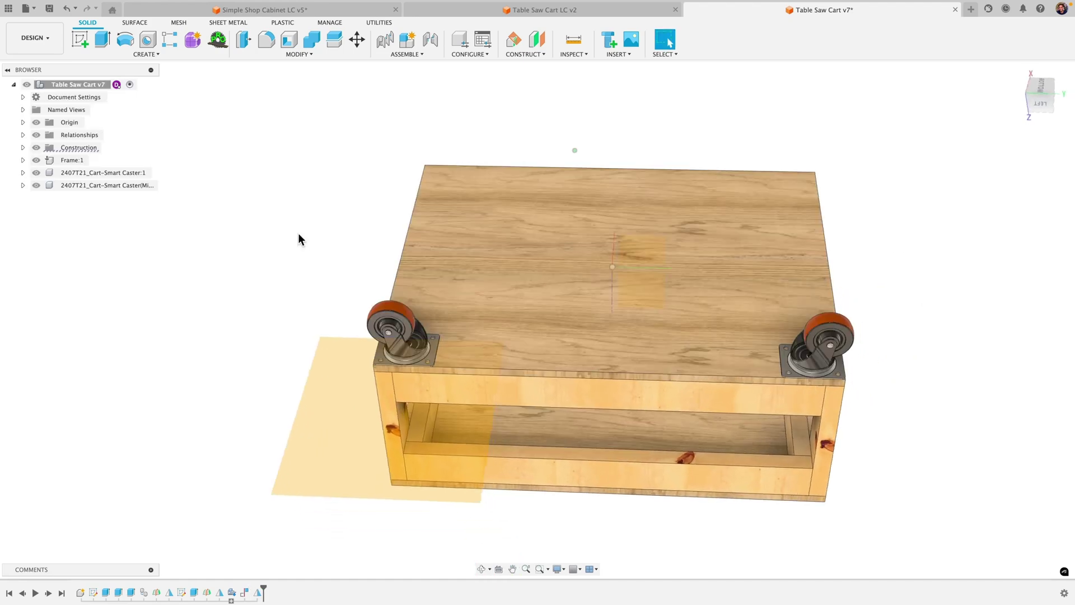
Repeat Mirror on both casters across the construction plane, filling all four corners
right_click(292, 232)
click(289, 196)
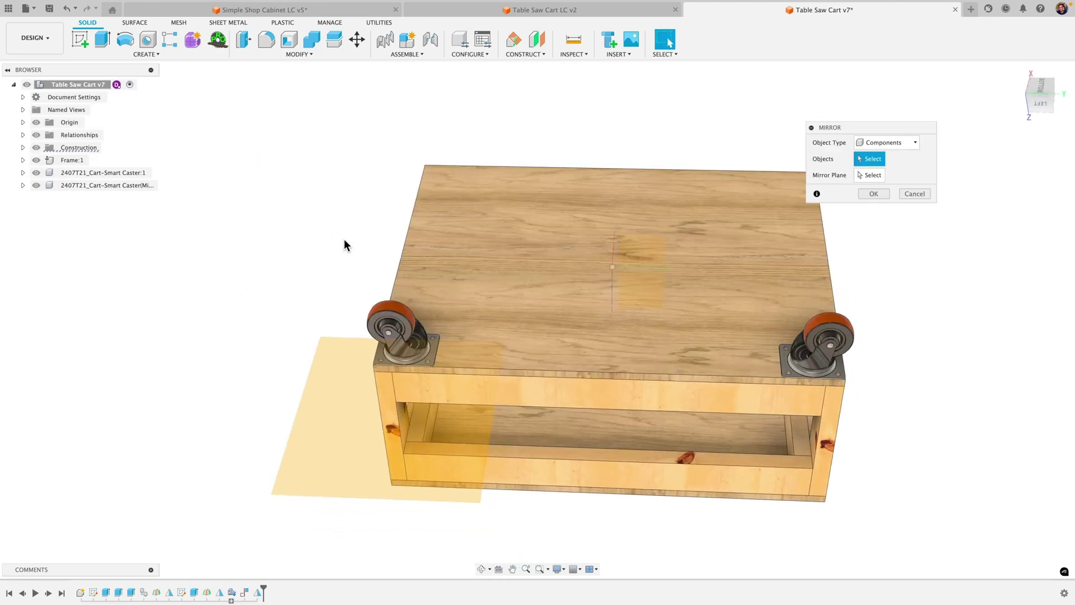
click(394, 325)
click(830, 337)
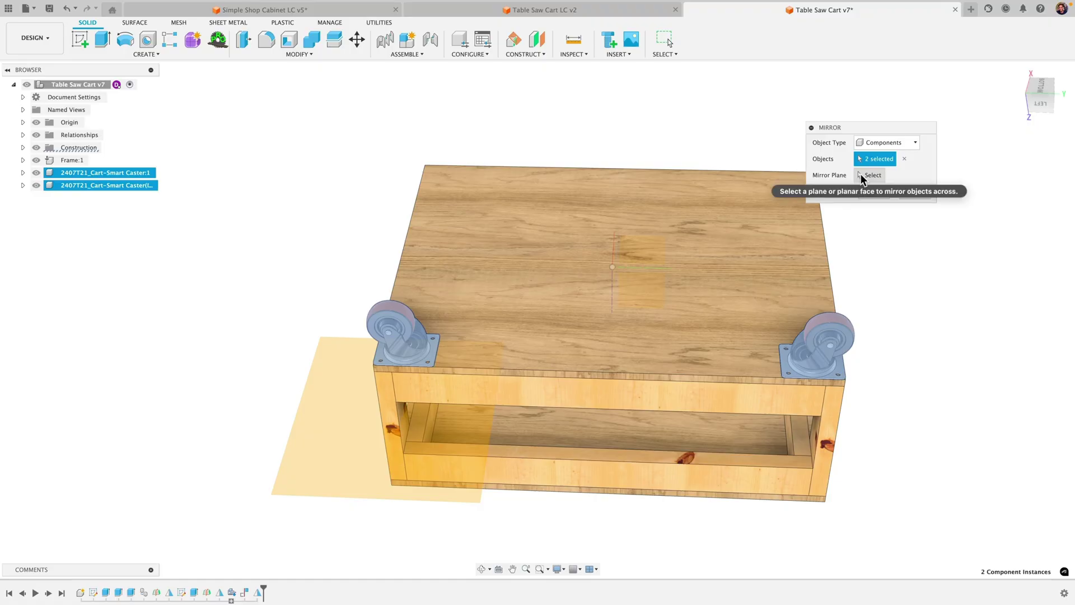
click(867, 175)
shift+middle_drag(771, 336, 709, 265)
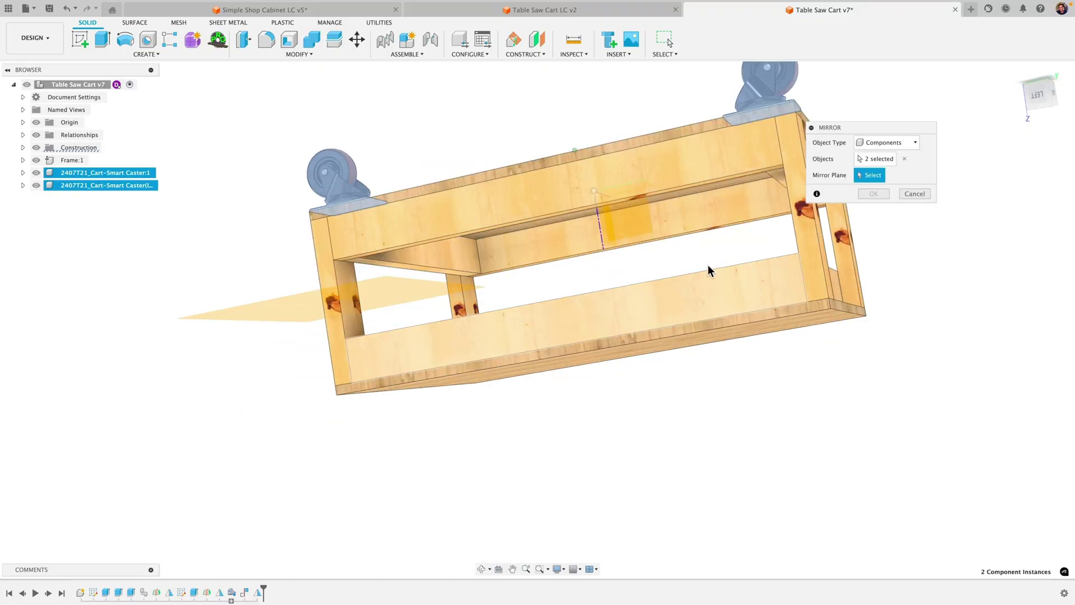
click(642, 226)
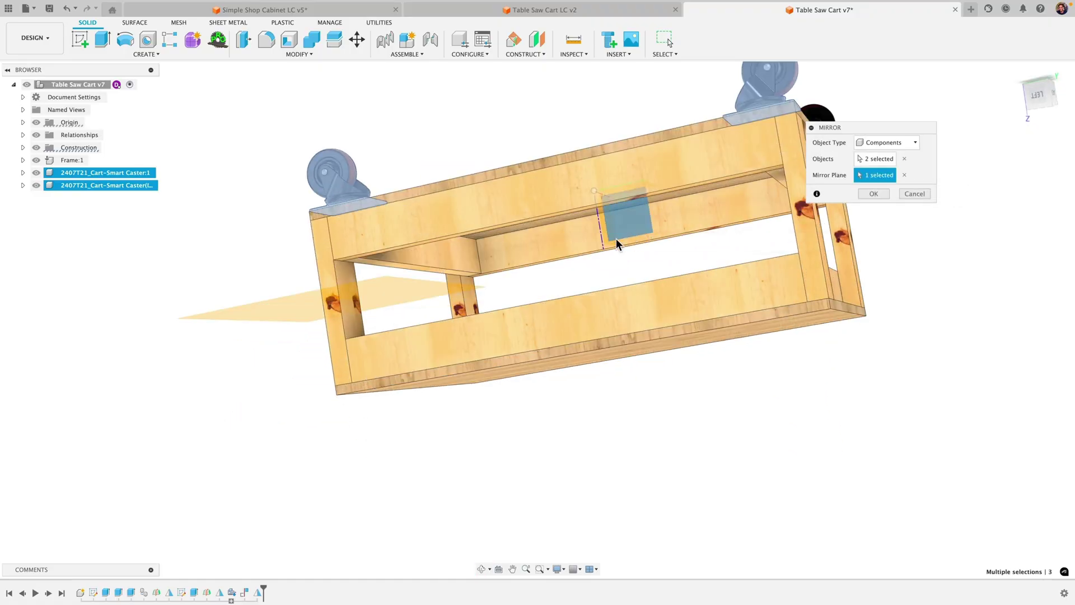
shift+middle_drag(617, 239, 894, 200)
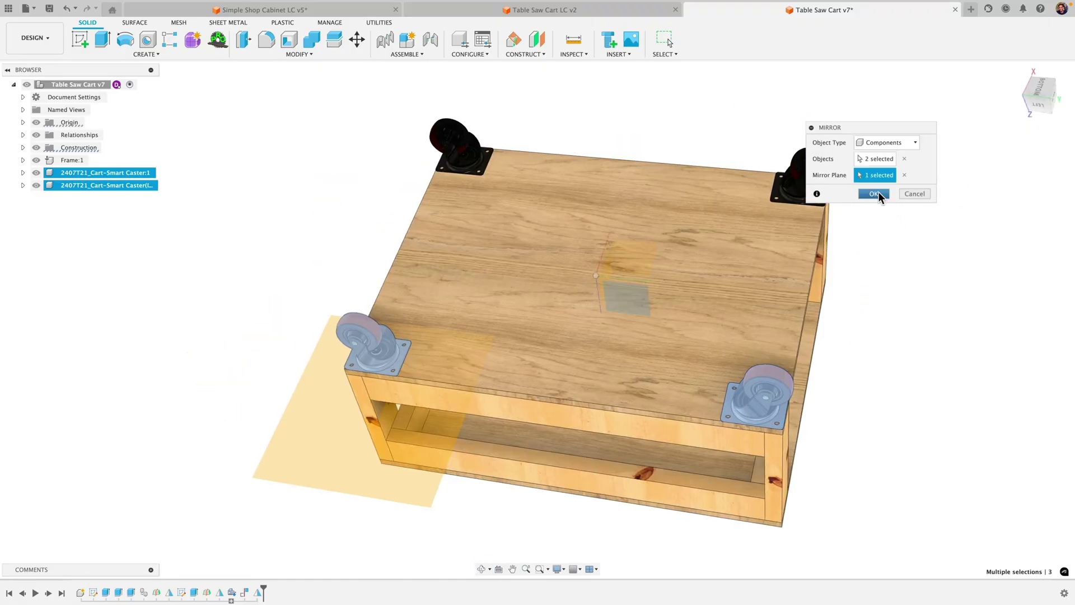
click(874, 193)
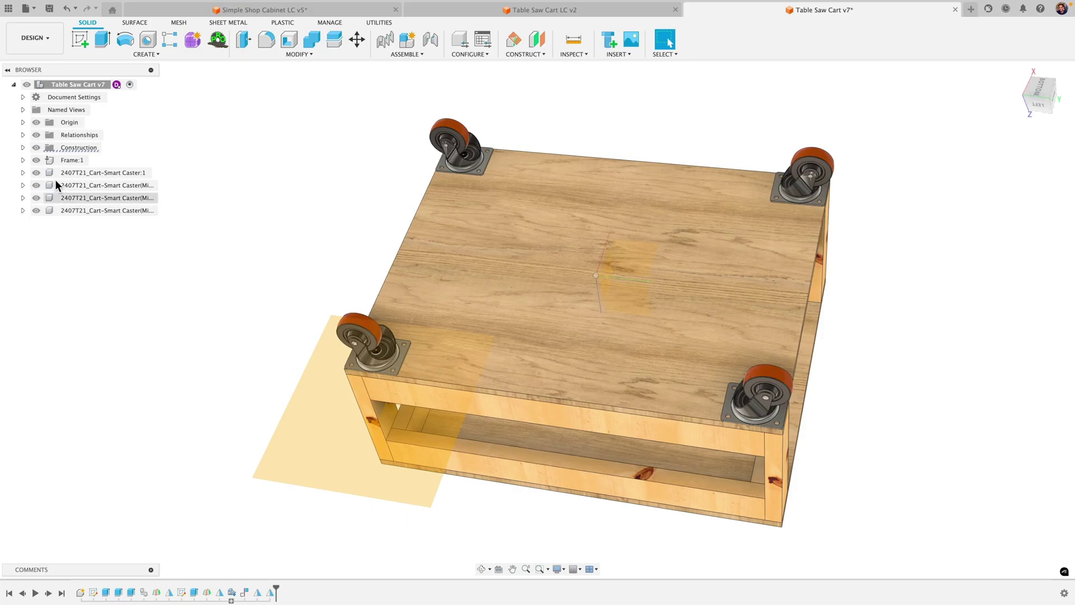
Hide the Origin and the yellow construction plane in the Browser
click(36, 122)
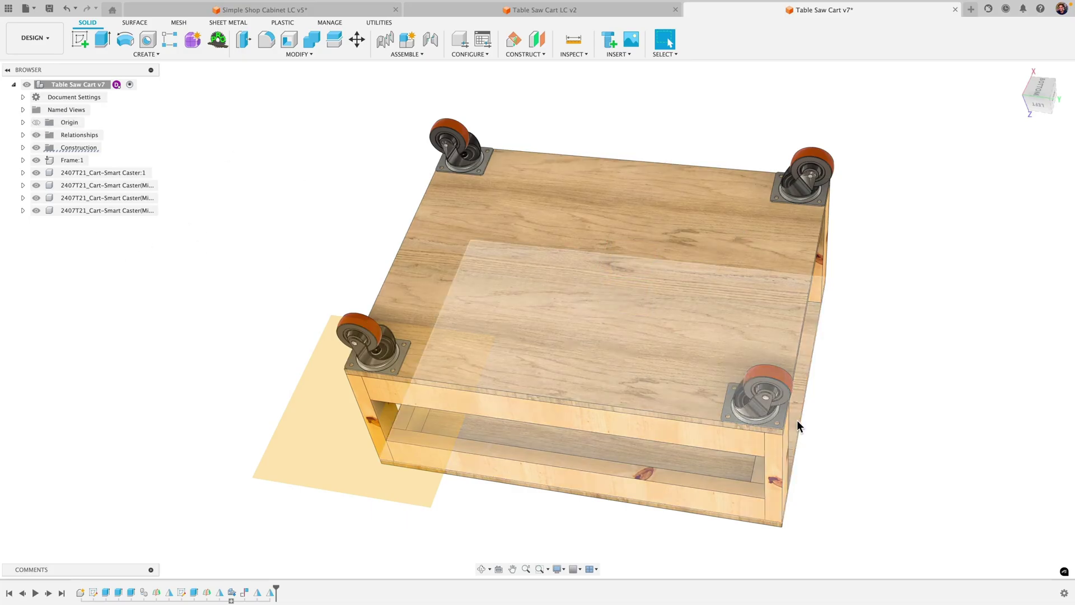
click(35, 147)
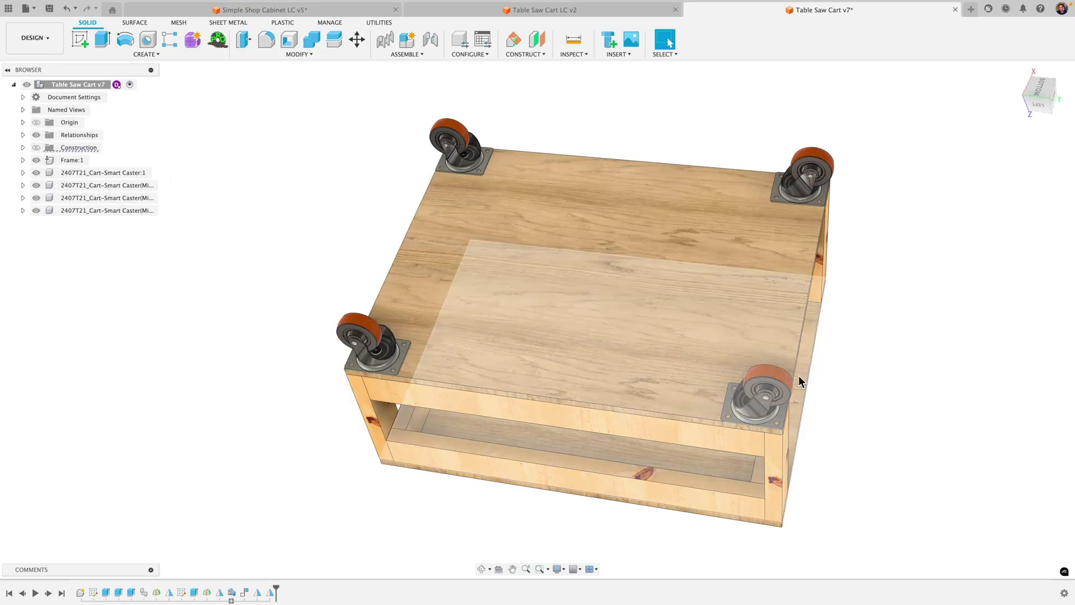
shift+middle_drag(936, 471, 753, 324)
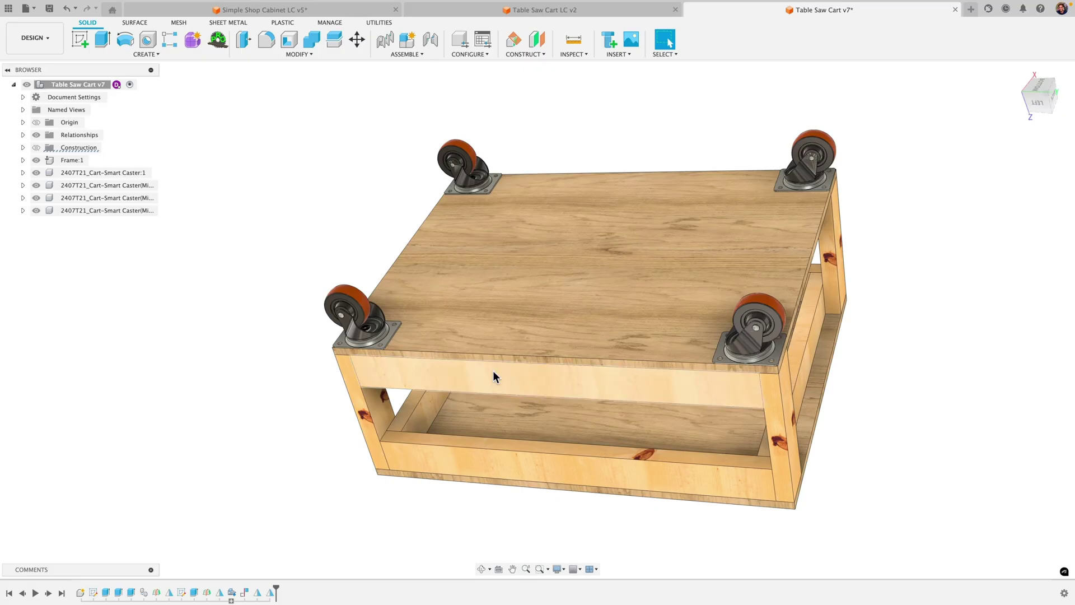
Pull three casters off their corners as a test, undo to restore them, and reframe the cart
drag(359, 320, 361, 280)
drag(459, 171, 468, 135)
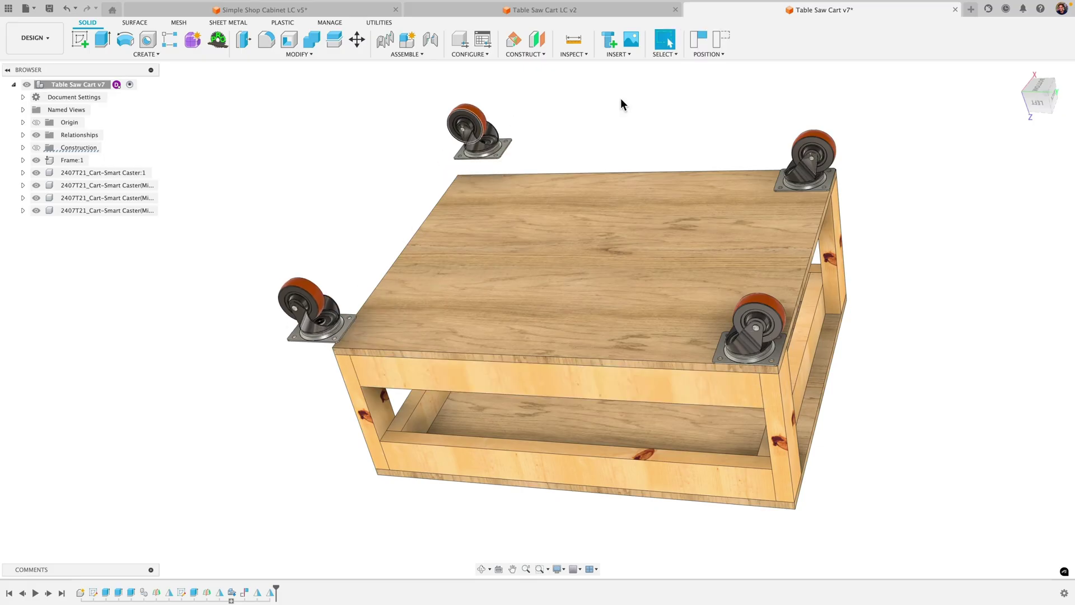
drag(822, 157, 861, 131)
key(ctrl+z)
key(ctrl+z)
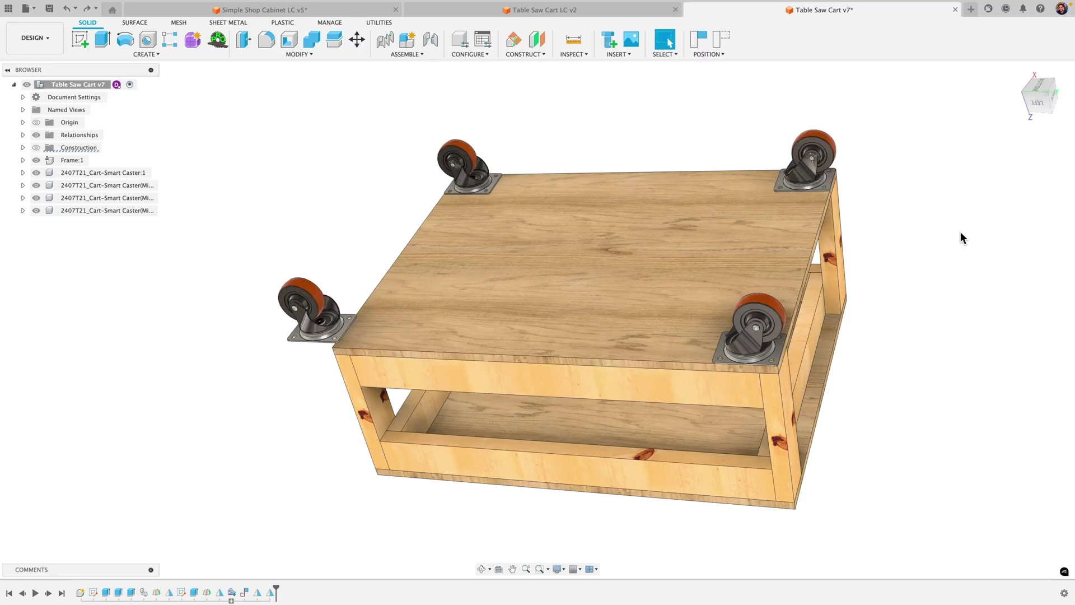
key(ctrl+z)
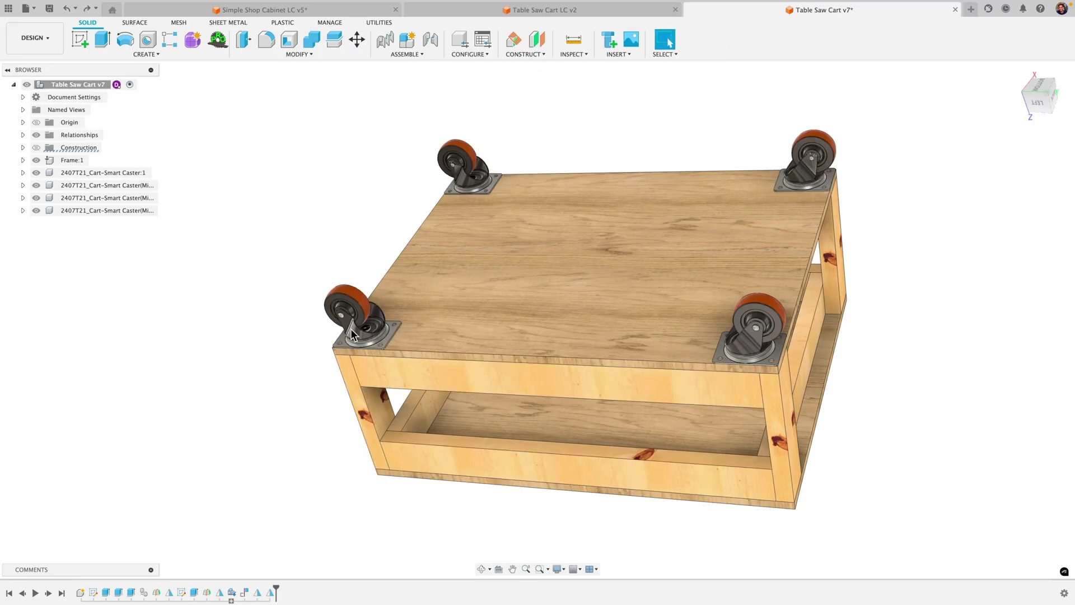
scroll(390, 258, up, 2)
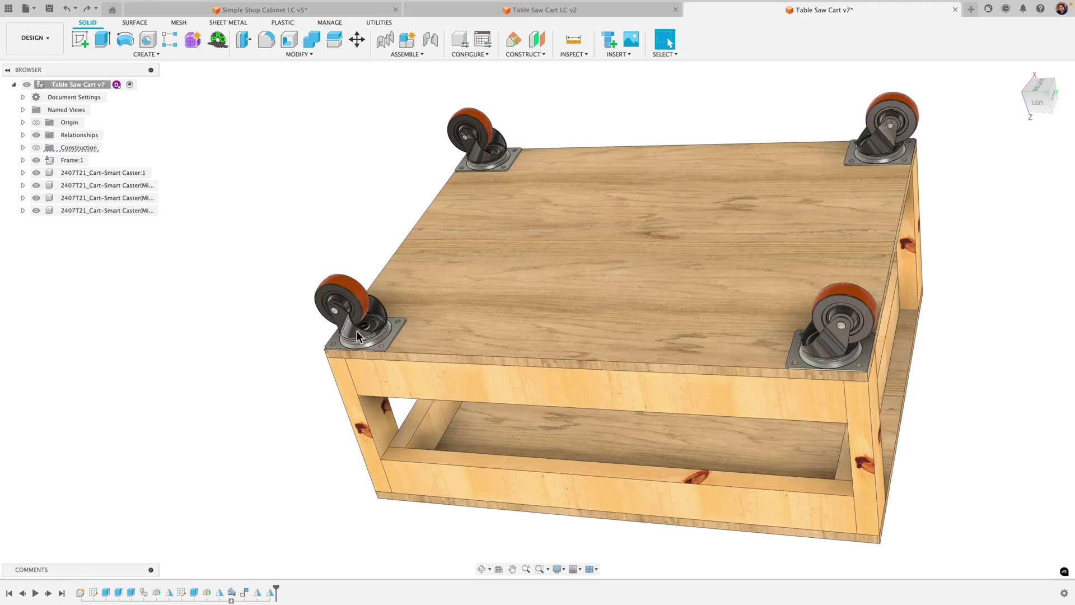
scroll(479, 171, up, 5)
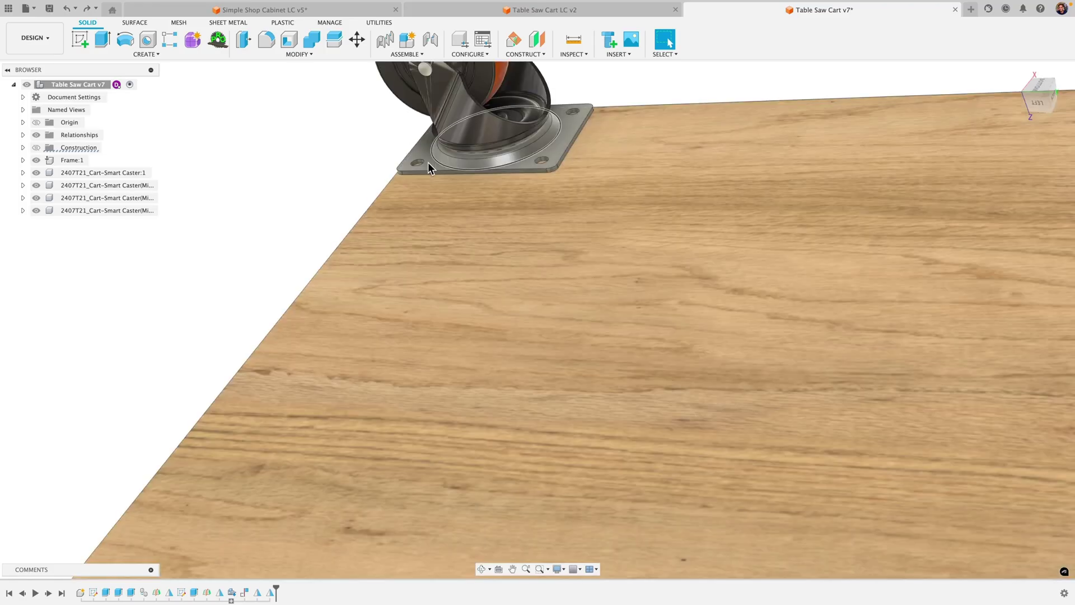
scroll(428, 162, down, 5)
scroll(847, 102, down, 2)
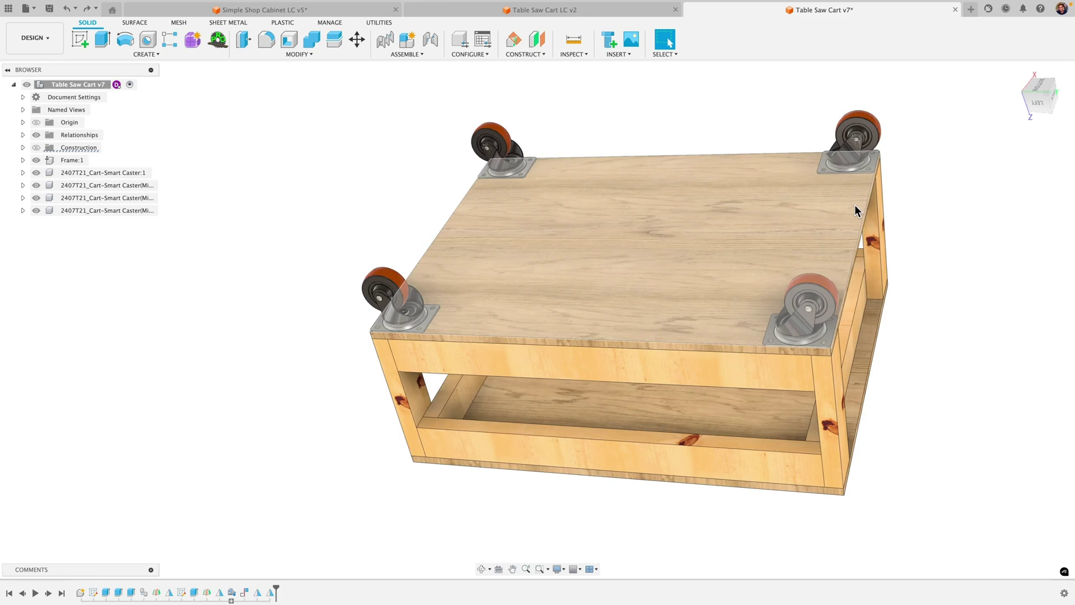
scroll(804, 234, down, 3)
middle_drag(806, 233, 635, 171)
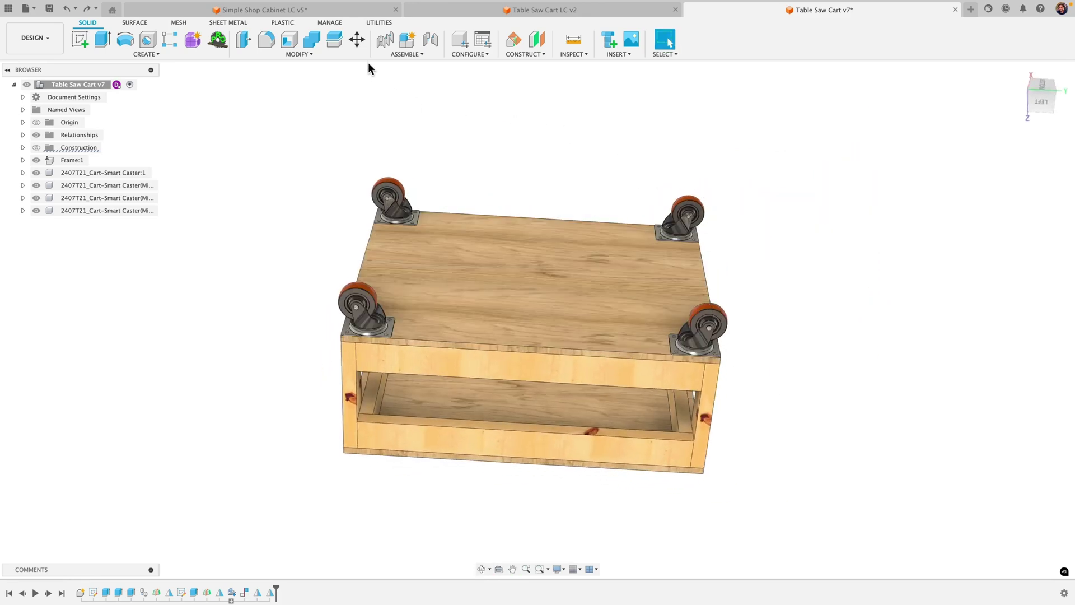
Fix the front-left caster to the cart frame with a Rigid as-built joint
click(383, 56)
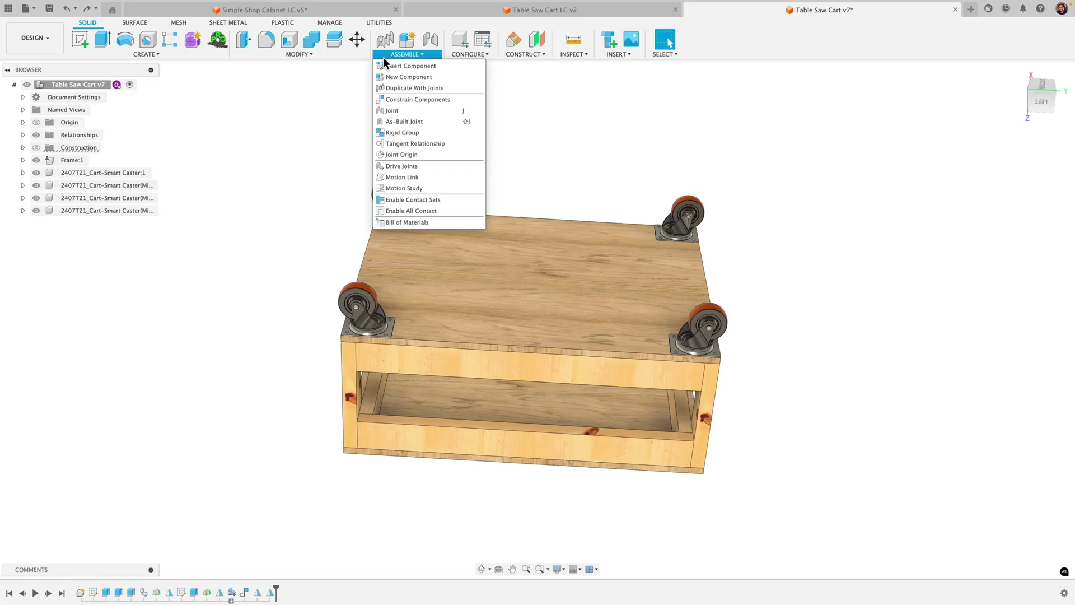
click(399, 123)
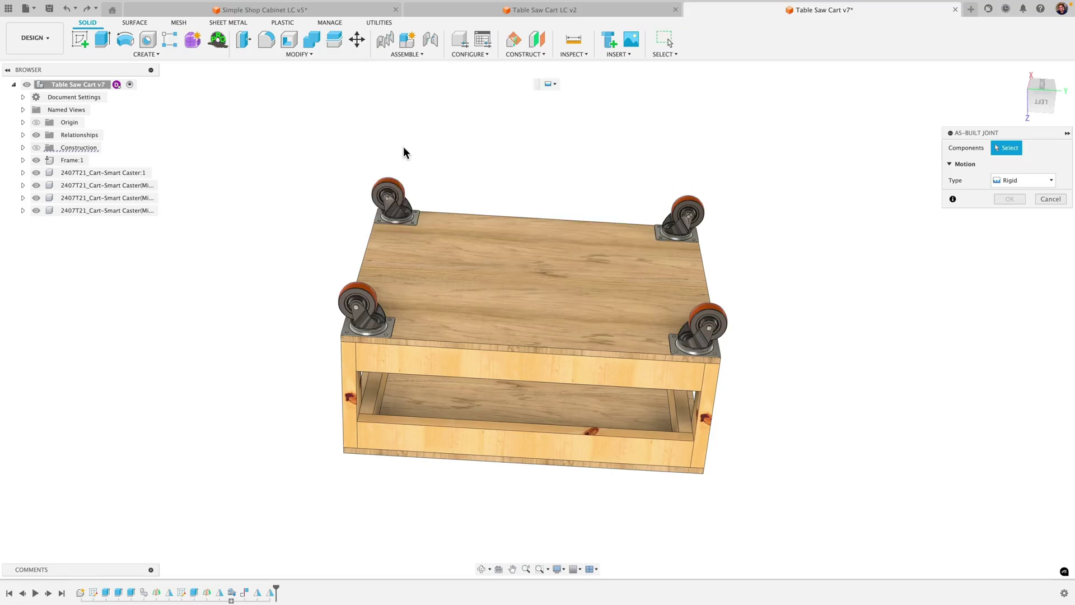
drag(1002, 133, 805, 116)
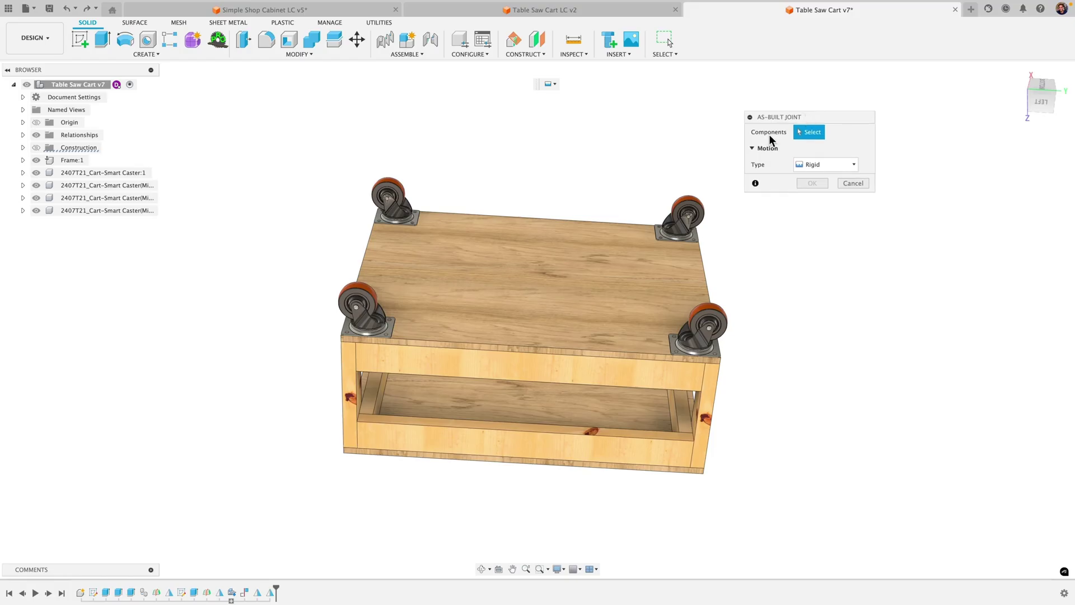
click(391, 207)
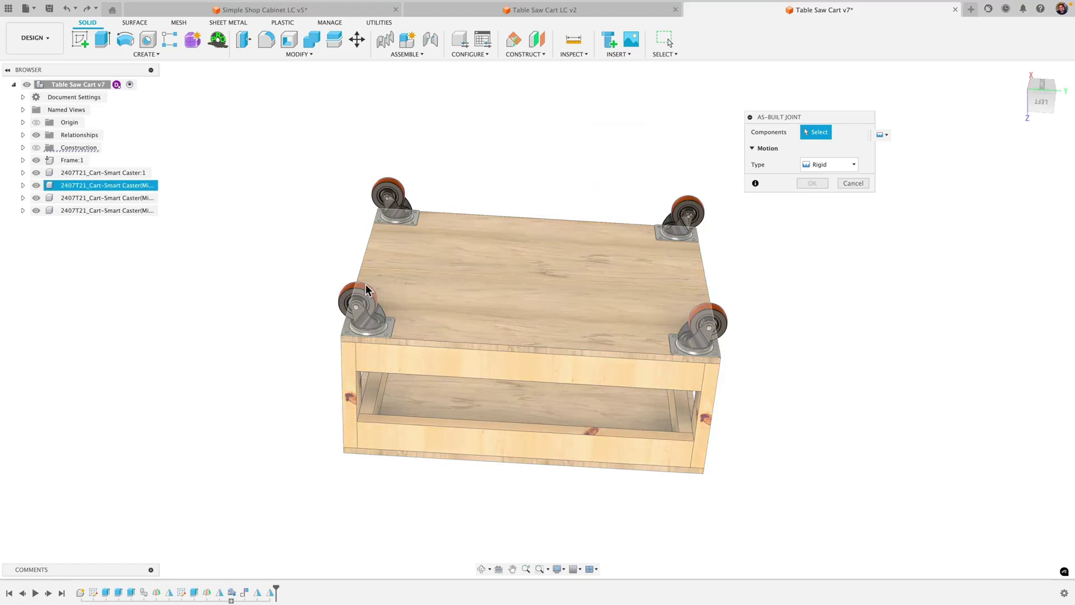
click(361, 311)
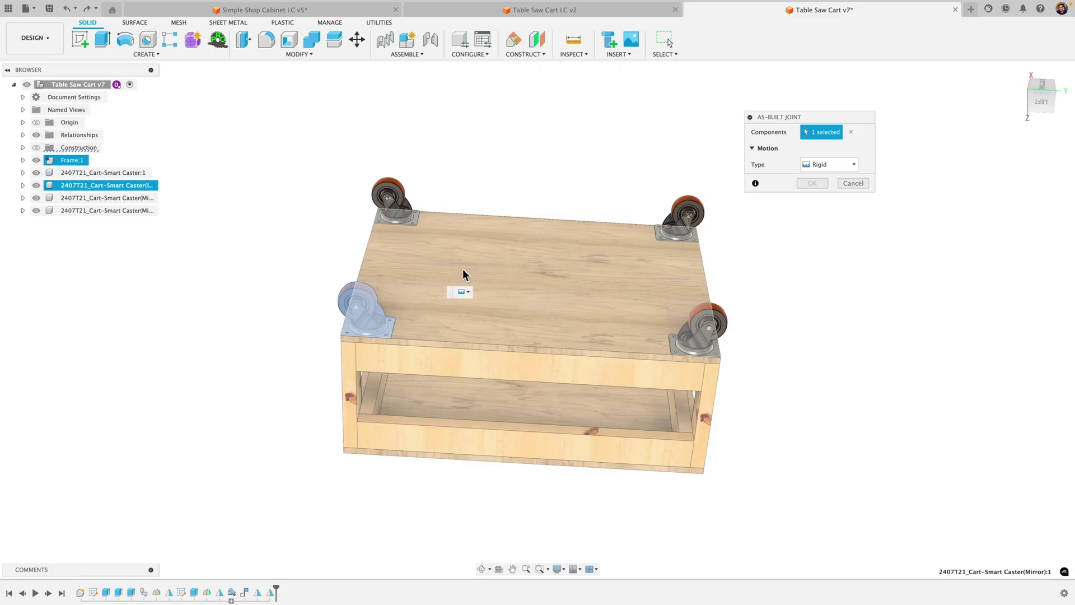
click(463, 268)
click(812, 199)
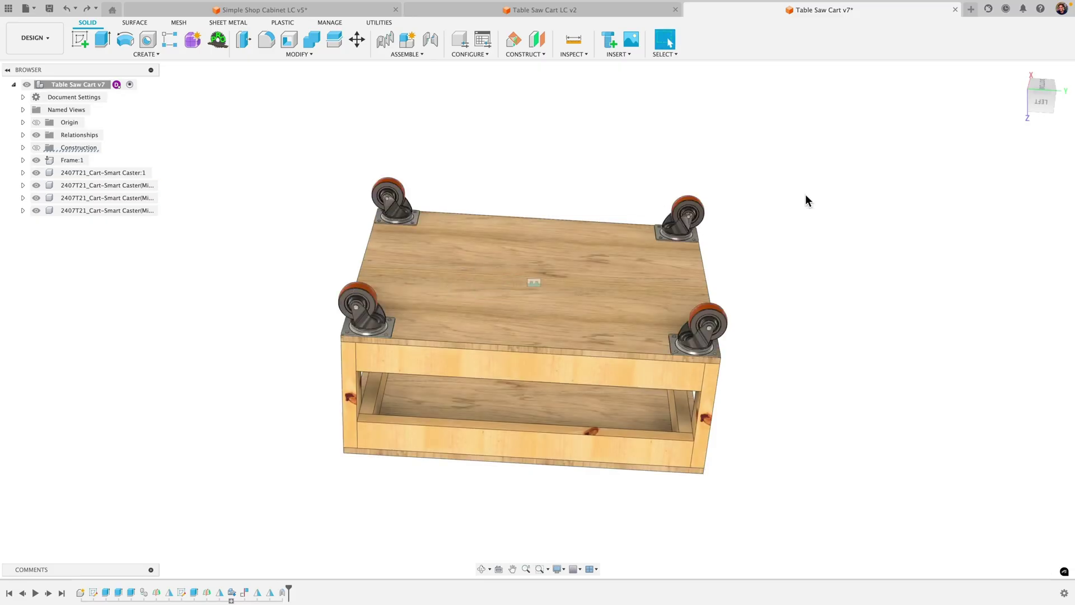
Repeat the Rigid as-built joint for the back-left and back-right casters to the frame
right_click(685, 168)
click(692, 135)
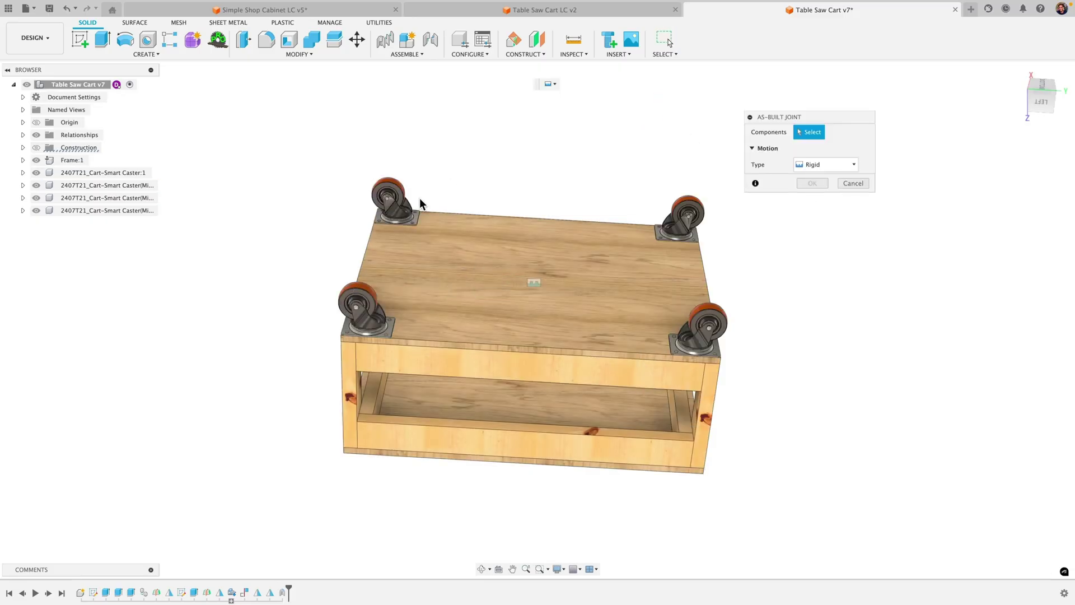
click(418, 212)
click(476, 256)
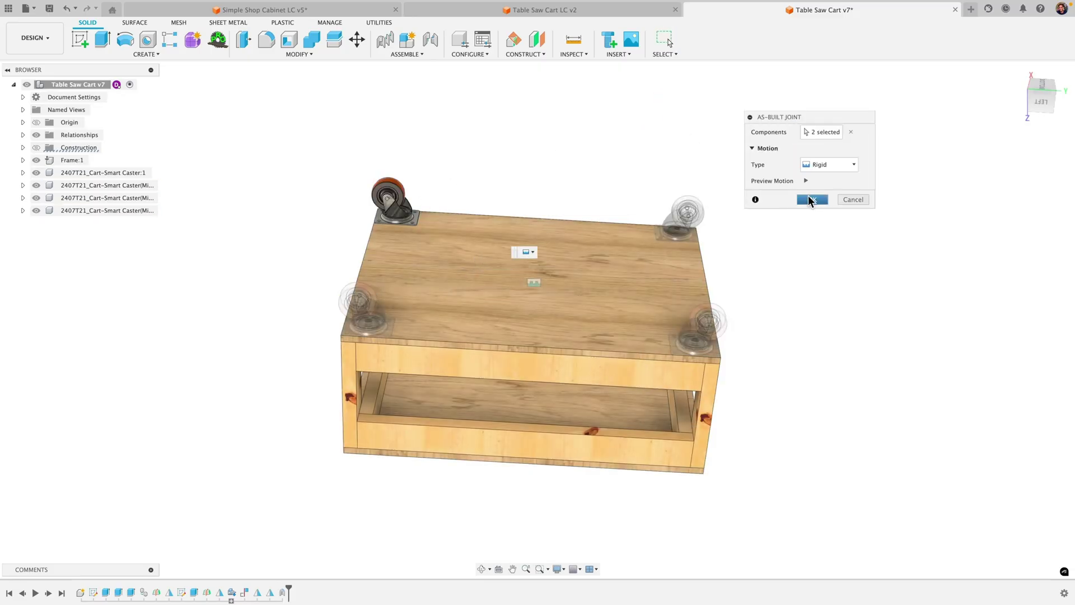
click(811, 199)
right_click(759, 213)
click(759, 181)
click(698, 215)
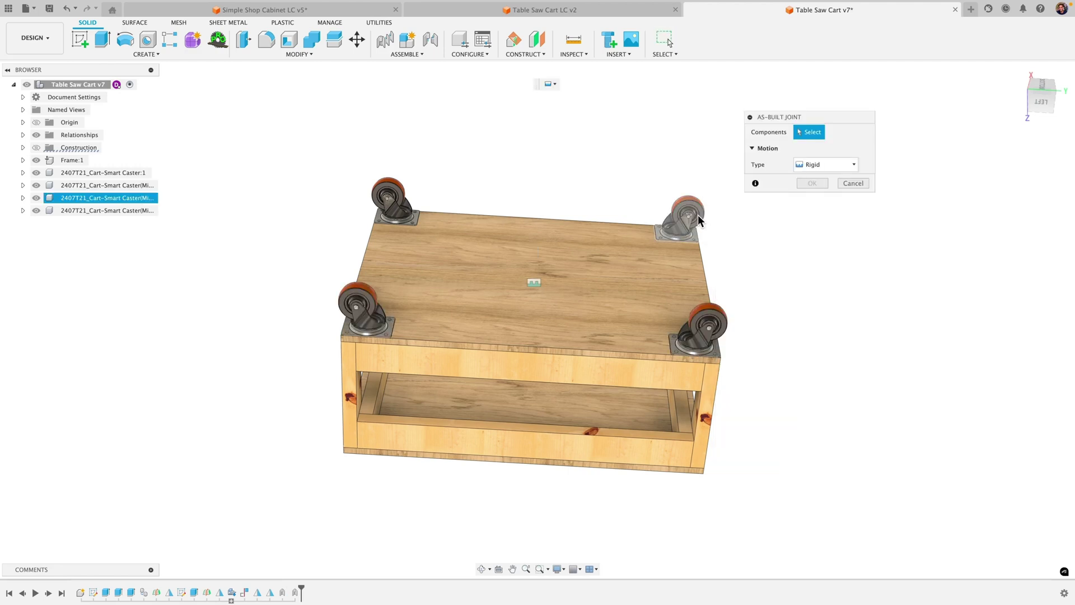
click(628, 287)
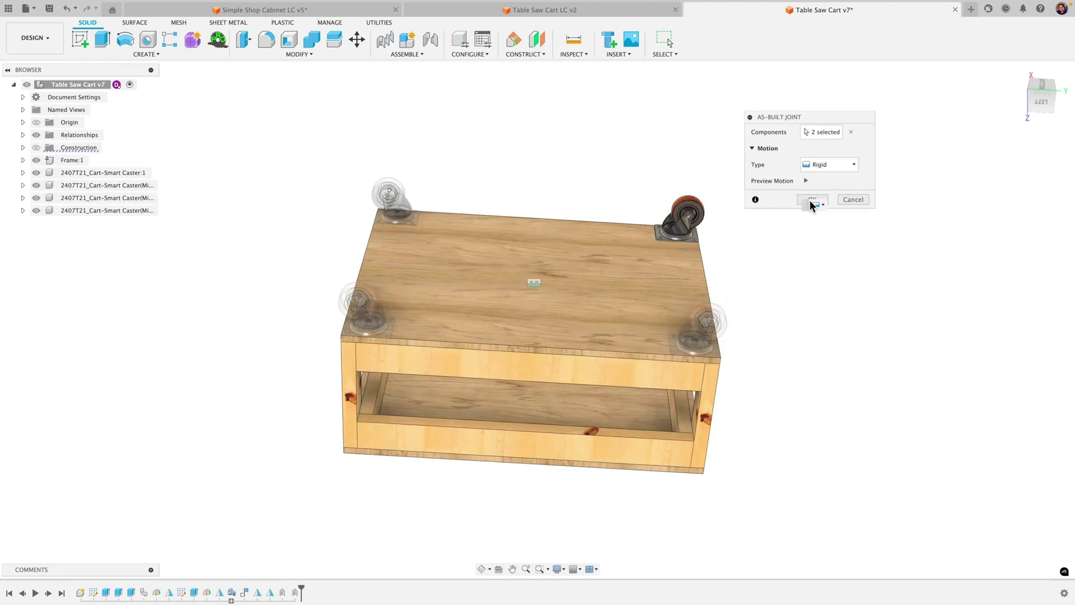
click(801, 200)
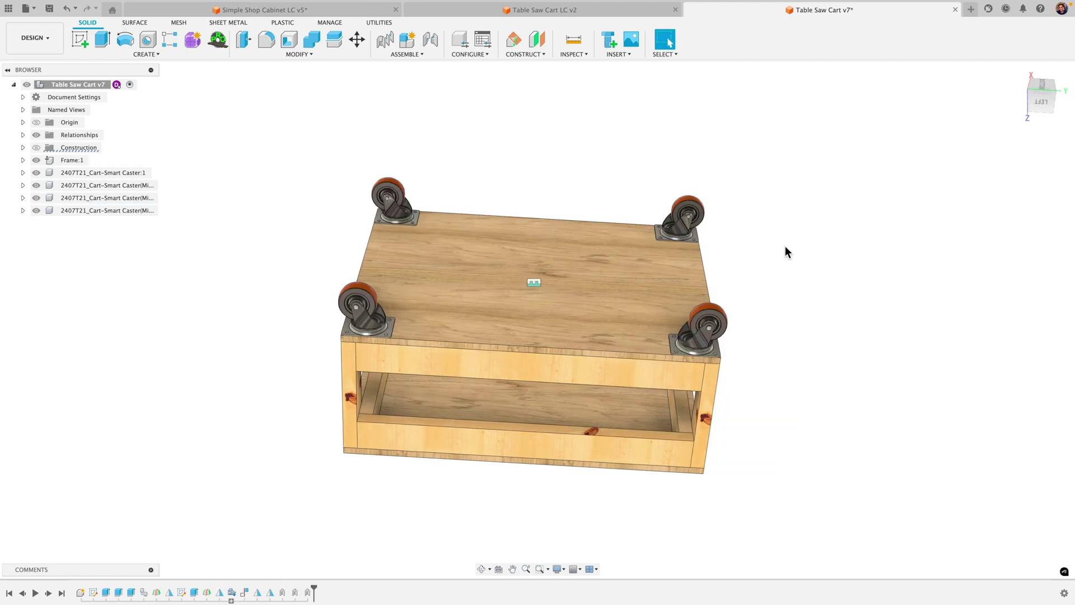
Orbit and zoom around the finished cart, inspecting the casters from above and underneath
scroll(751, 349, up, 1)
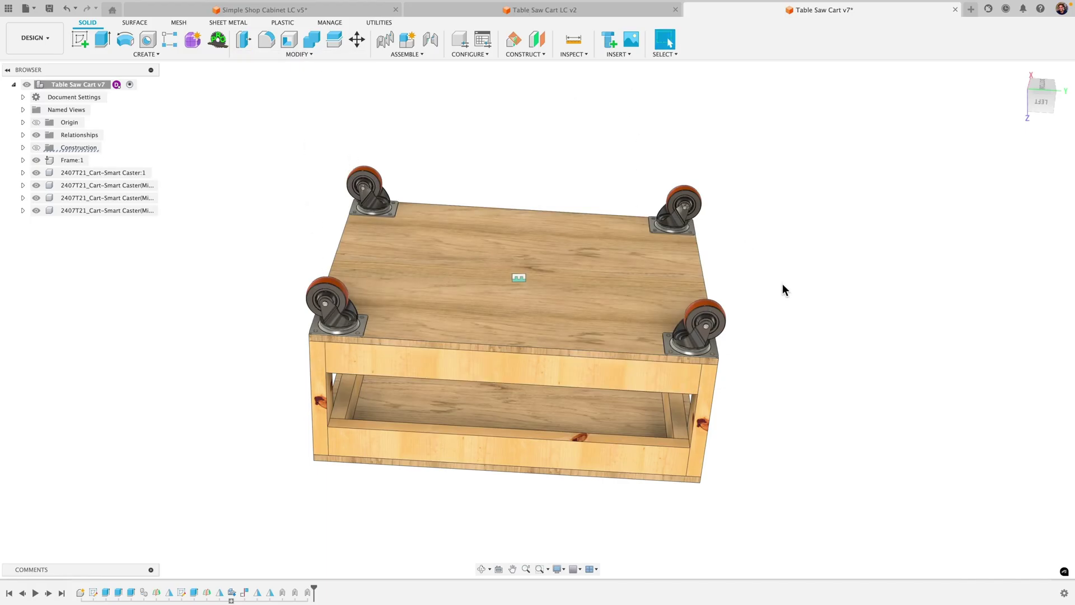
shift+middle_drag(782, 283, 430, 204)
shift+middle_drag(392, 157, 356, 226)
scroll(284, 194, up, 1)
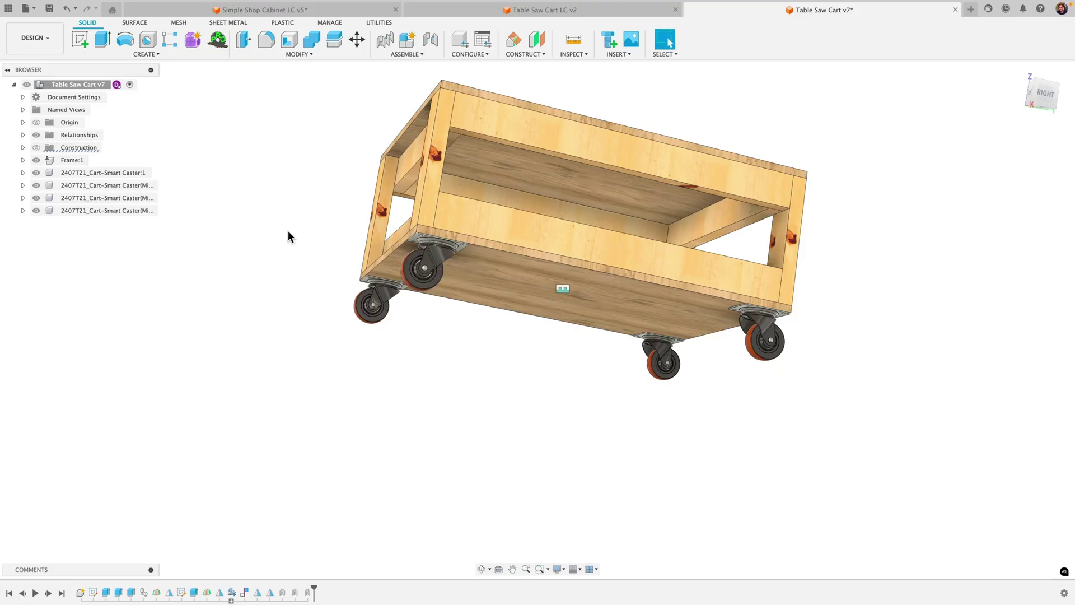
shift+middle_drag(288, 235, 576, 351)
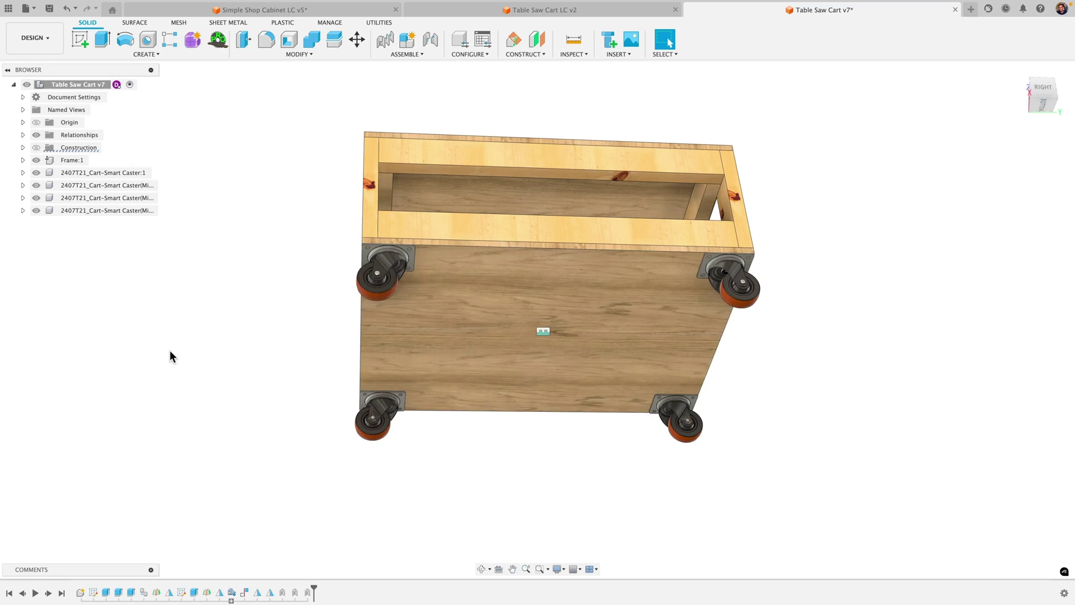
shift+middle_drag(170, 356, 811, 153)
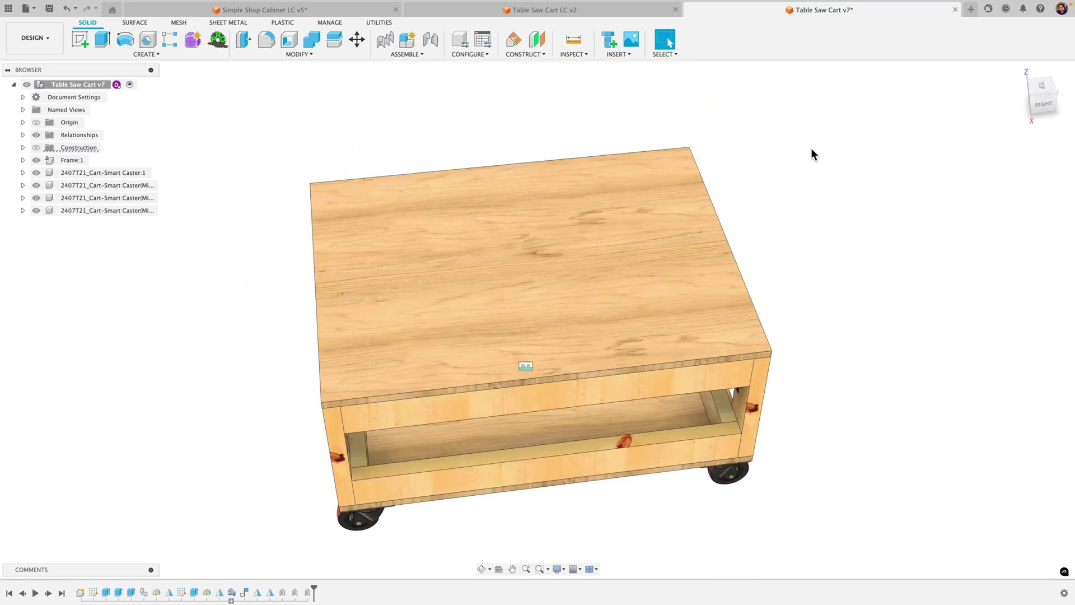